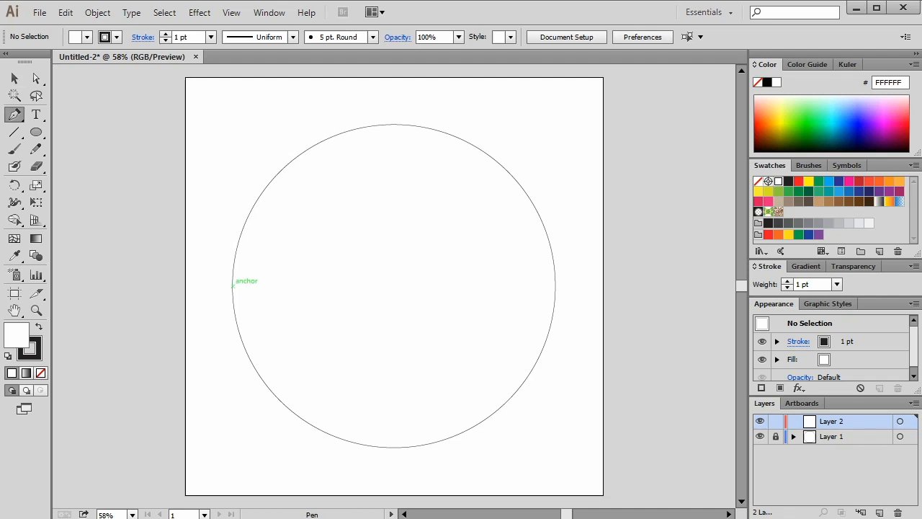
- Draw a horizontal line across the circle's full diameter and a matching circle over it from the center
click(232, 285)
click(554, 285)
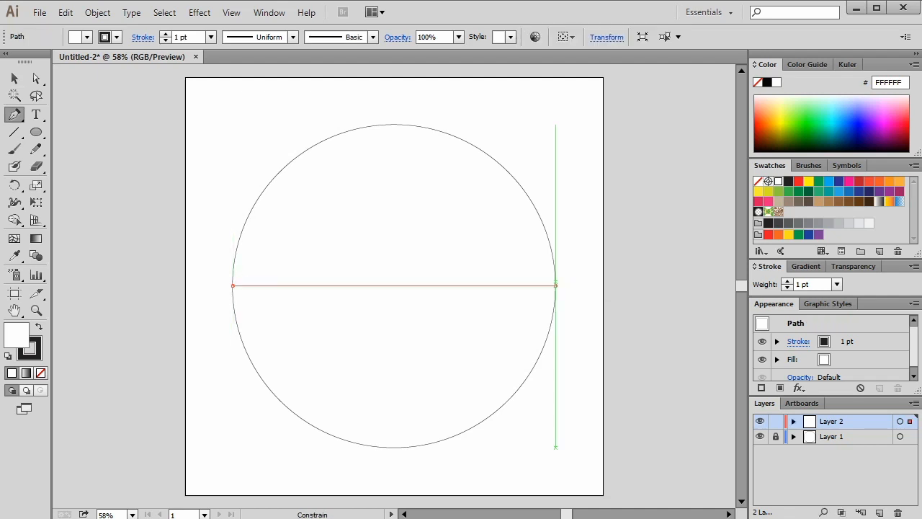
key(v)
key(l)
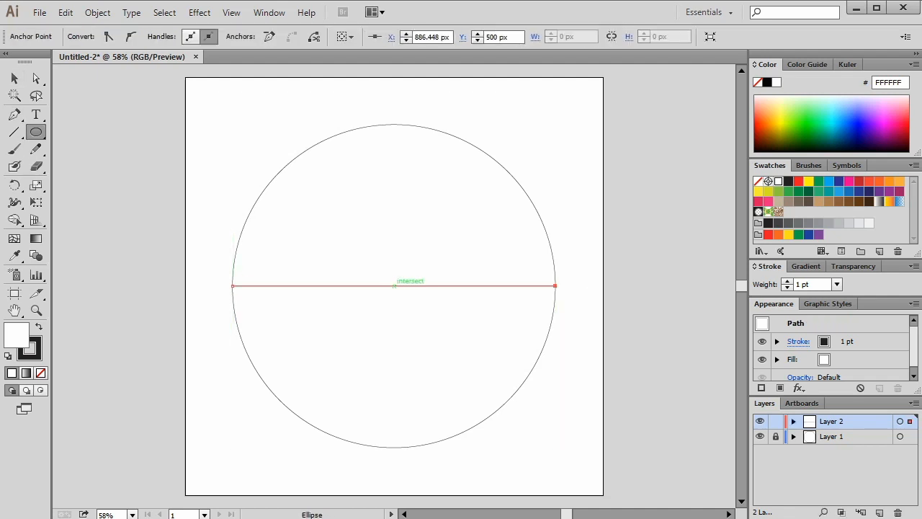
drag(394, 286, 554, 124)
key(v)
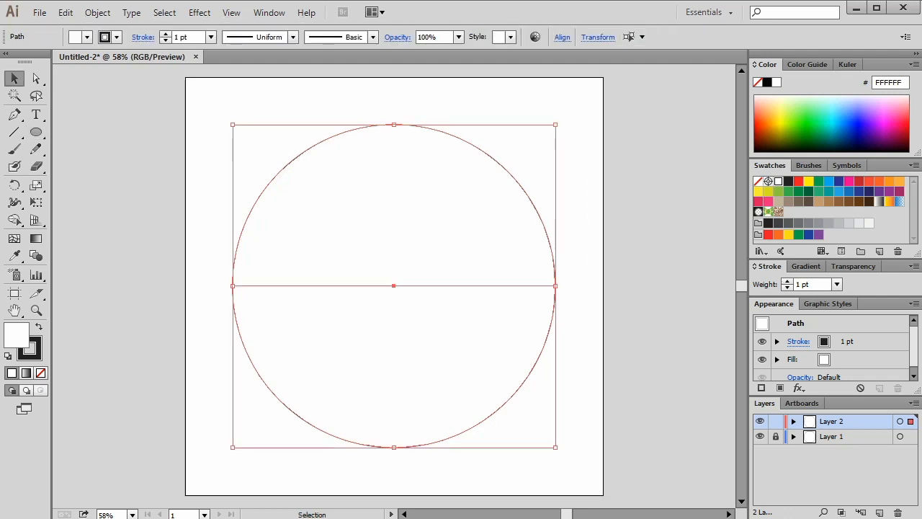
- Split the new circle along the horizontal line into two halves with the Shape Builder
key(shift+m)
click(394, 367)
key(v)
- Fill the upper half with a linear gradient running vertically from the horizon up to the circle's top at 90°
click(393, 205)
key(g)
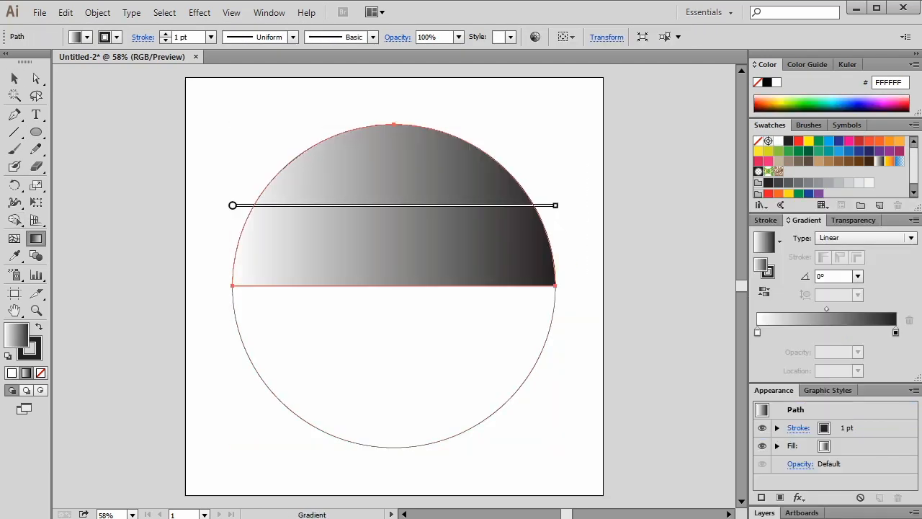
drag(394, 267, 393, 123)
drag(394, 293, 394, 124)
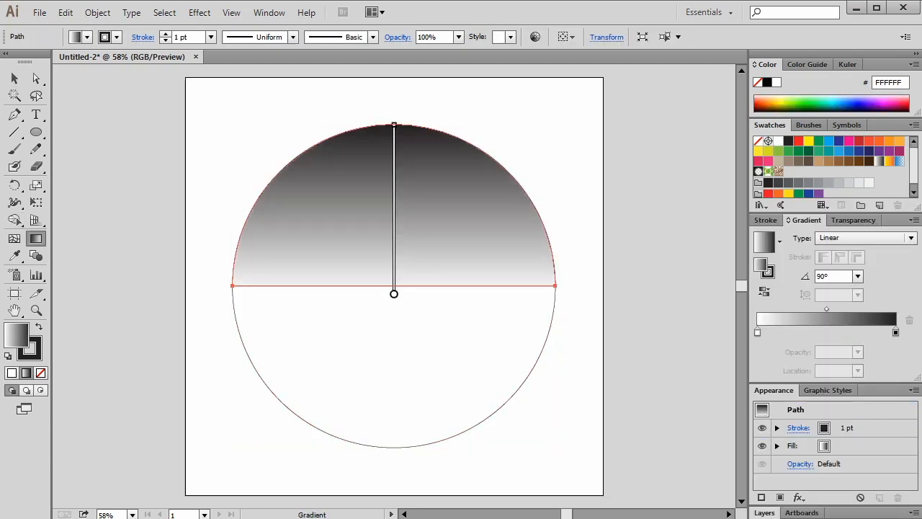
- Set the start stop of the upper half's gradient to blue 27AAE1
double_click(757, 331)
click(708, 407)
click(779, 386)
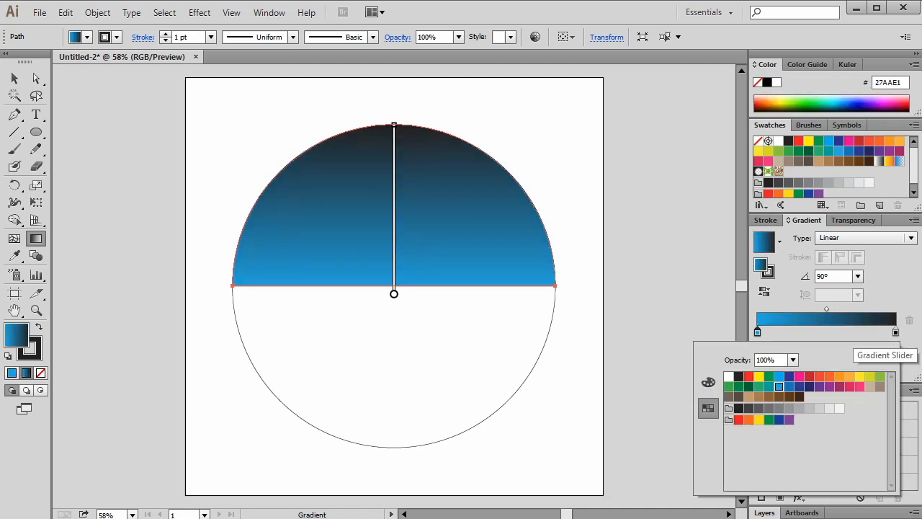
- Recolor the end stop of the upper half's gradient to dark purple 1D003F
double_click(895, 332)
click(790, 386)
click(707, 382)
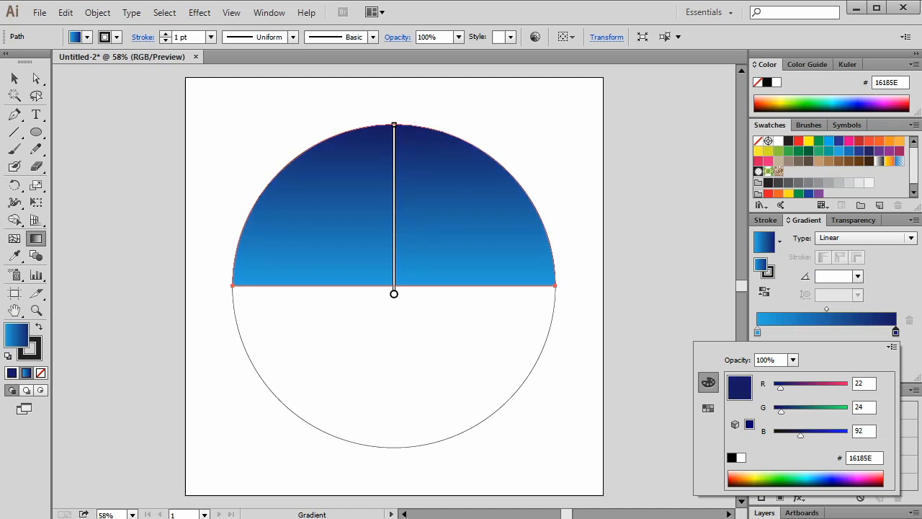
key(BackSpace)
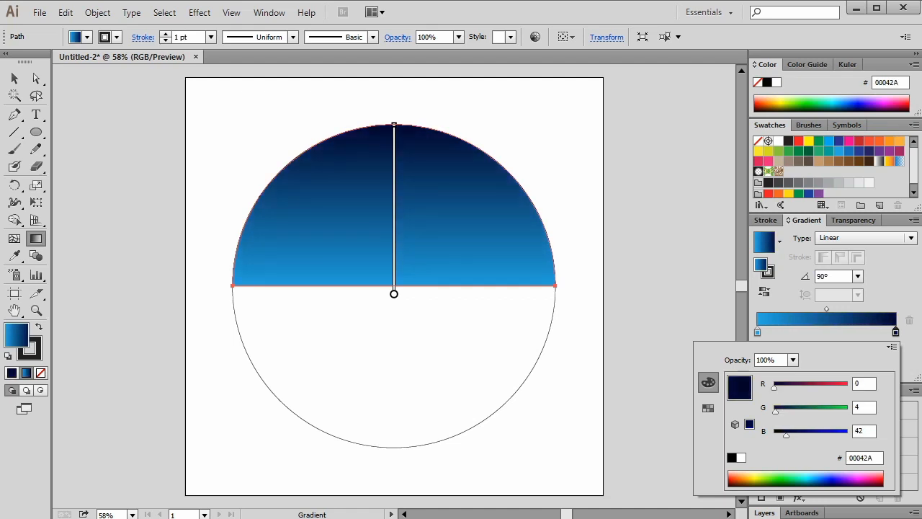
click(854, 331)
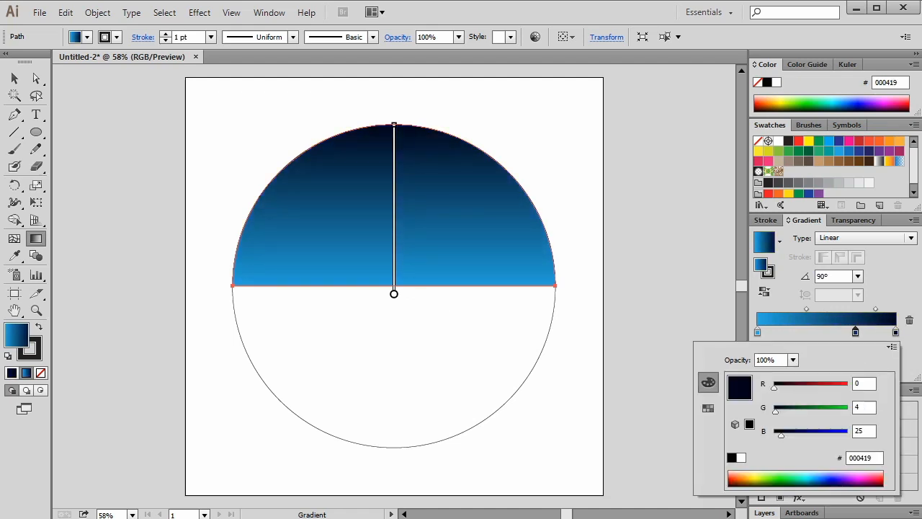
drag(854, 331, 854, 370)
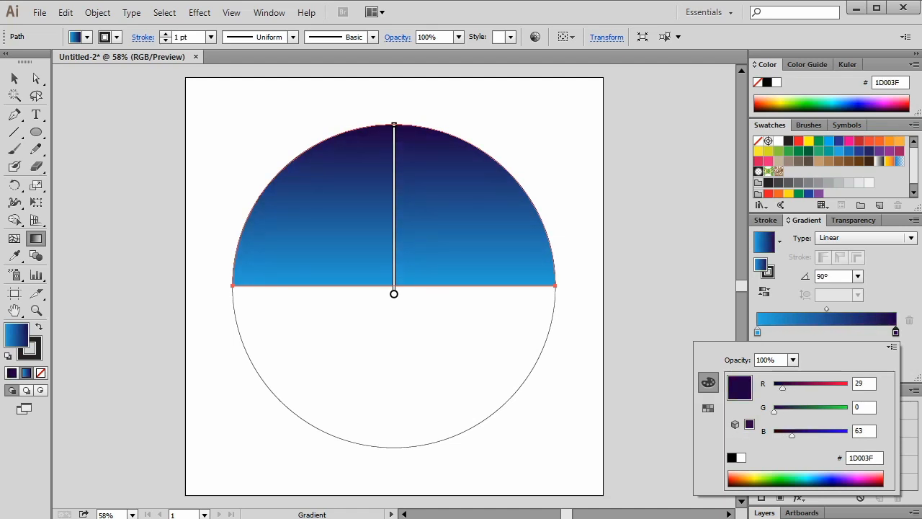
- Add a purple 240352 stop between the gradient's blue and dark ends and place it at 67.86%
click(864, 332)
double_click(864, 331)
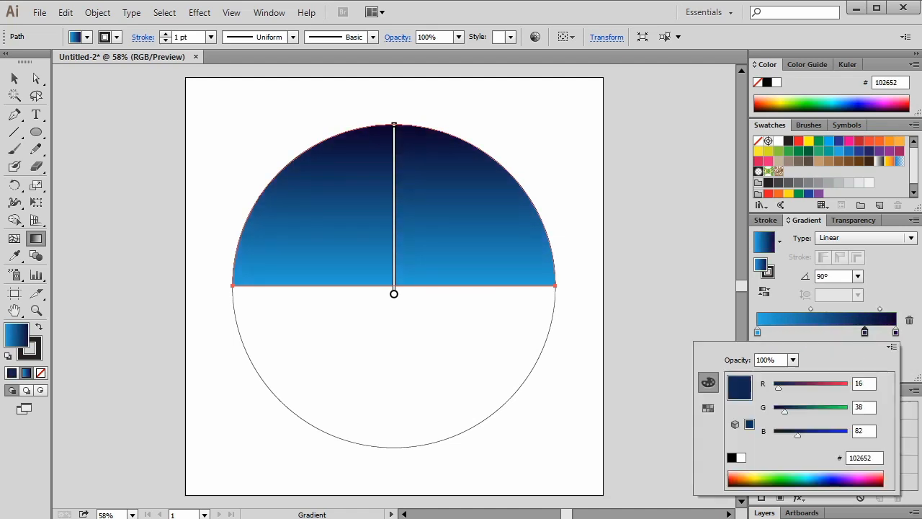
click(843, 485)
drag(778, 410, 774, 410)
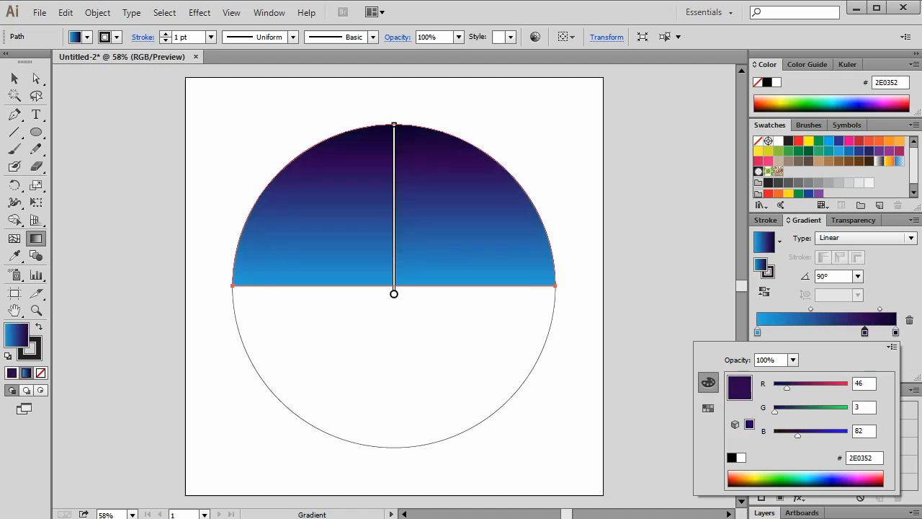
drag(864, 331, 851, 331)
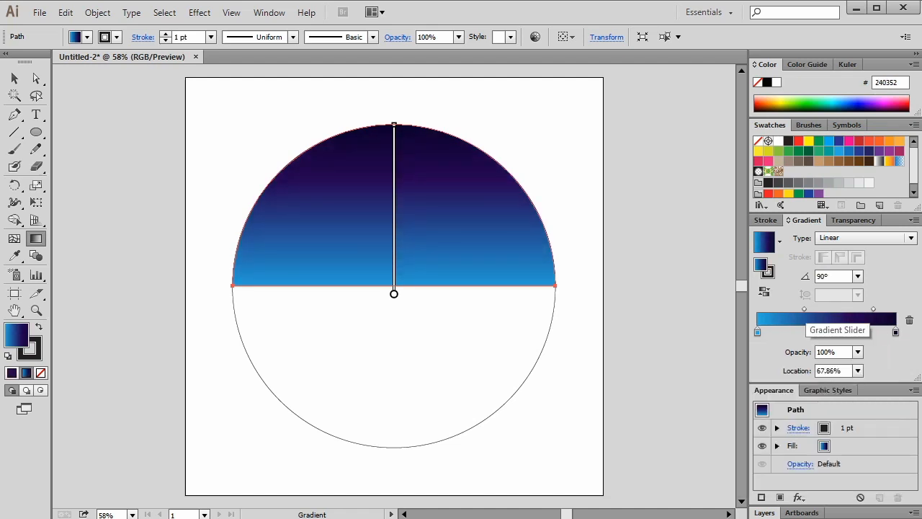
- Shift the blue stop slightly inward and add a cyan 1BEFE1 stop at 0% of the sky gradient
drag(757, 332, 768, 332)
click(757, 332)
double_click(757, 332)
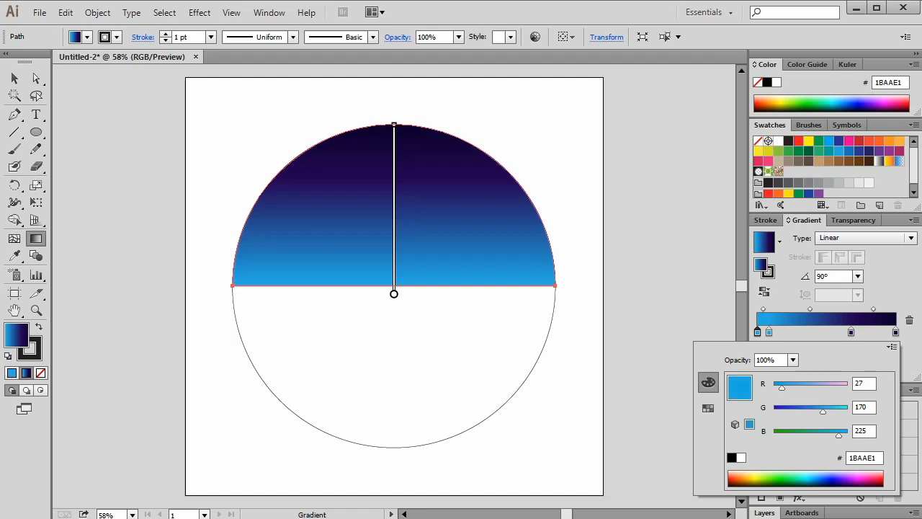
drag(822, 411, 842, 411)
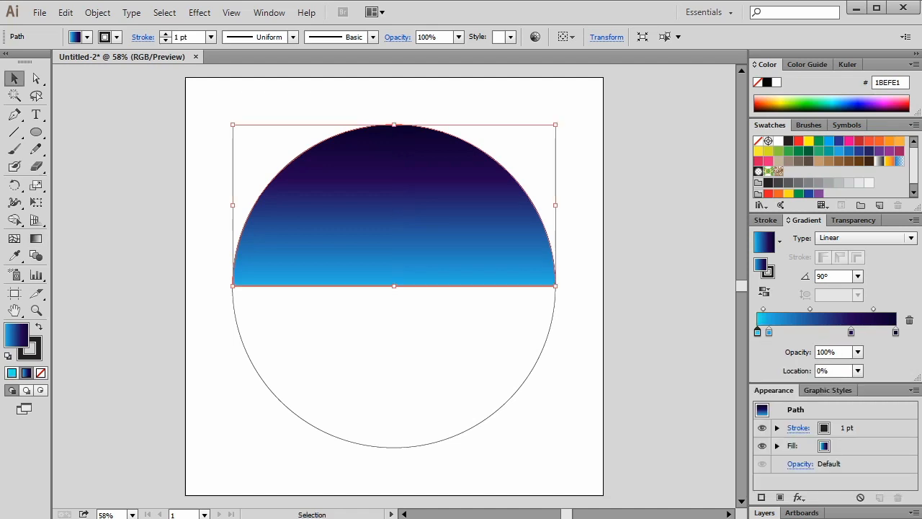
key(v)
key(ctrl+shift+a)
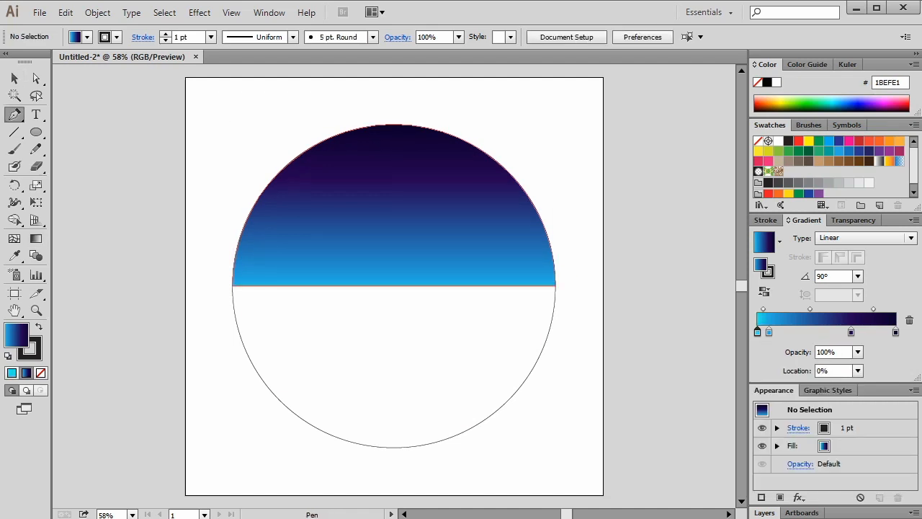
- Draw a closed wavy hill silhouette along the left side of the horizon with the Pen tool
click(229, 272)
drag(301, 277, 358, 275)
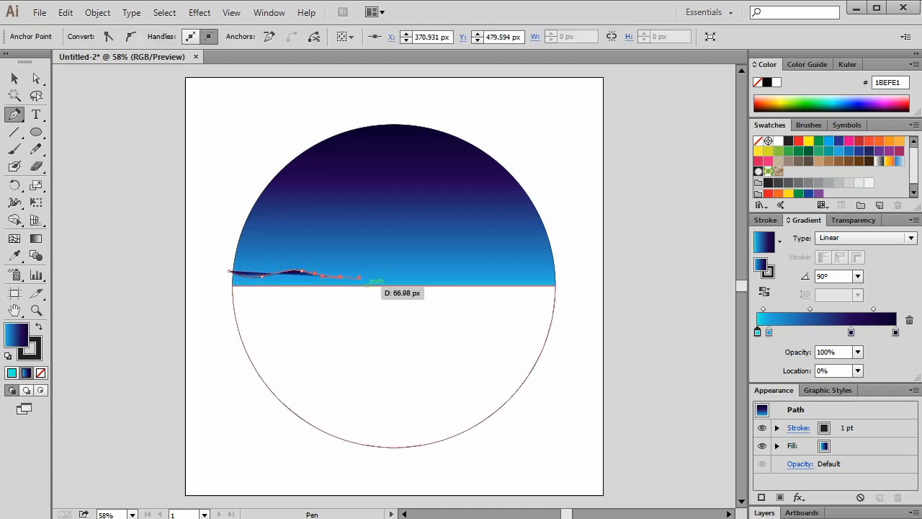
click(366, 286)
click(222, 286)
click(223, 271)
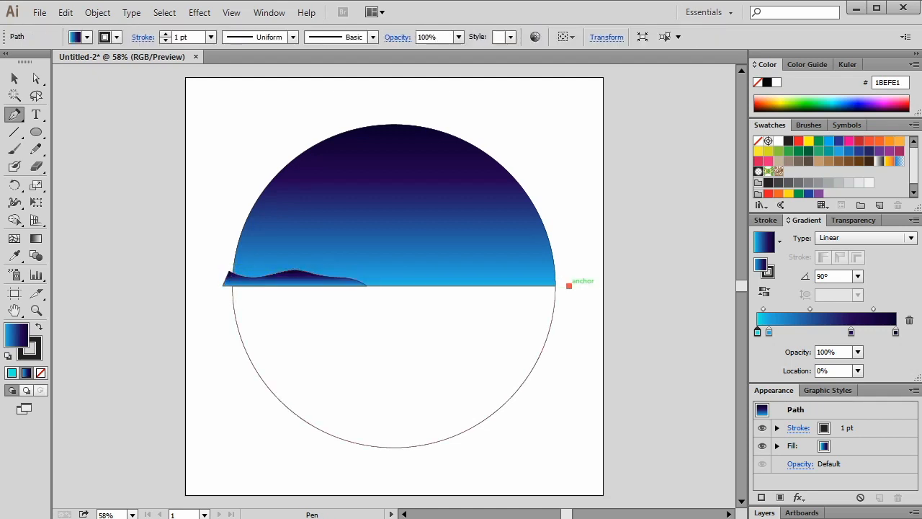
- Draw a second closed wavy hill along the right side of the horizon, extending slightly past the circle's edge
click(569, 286)
click(543, 271)
click(516, 277)
click(495, 274)
click(481, 278)
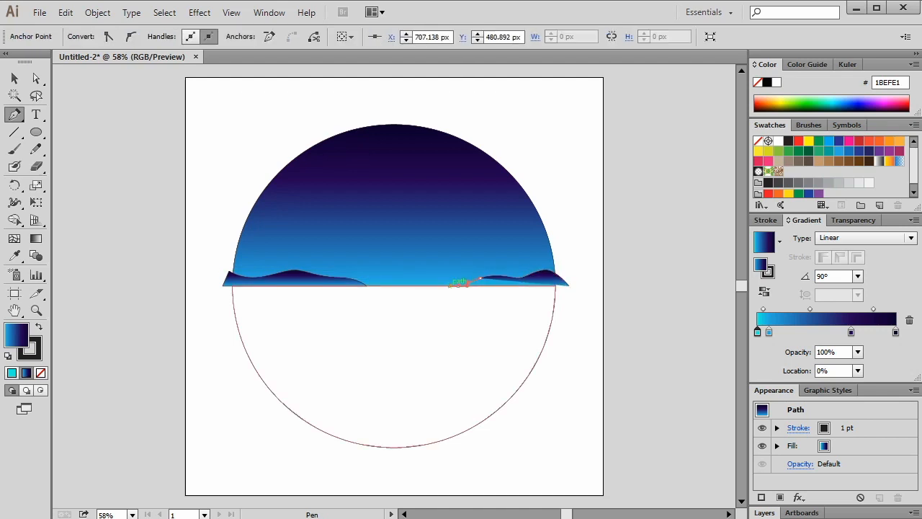
click(458, 286)
click(569, 286)
key(v)
click(602, 243)
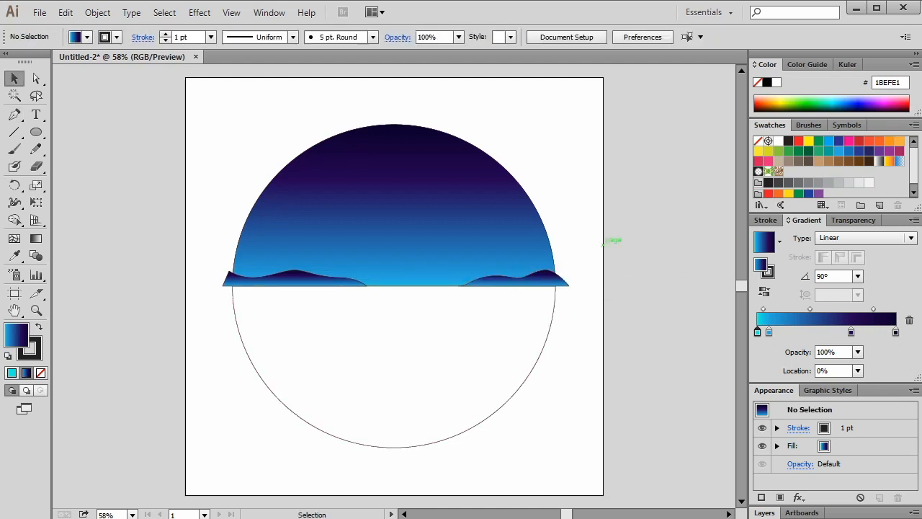
- Trim off the parts of both hills that extend outside the circle with the Shape Builder
key(v)
click(504, 279)
shift+click(392, 187)
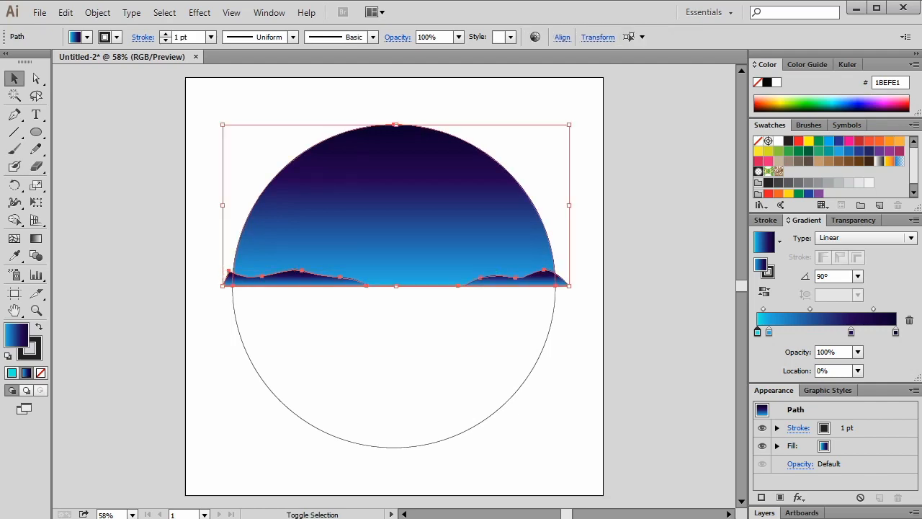
key(shift+m)
key(super)
click(237, 288)
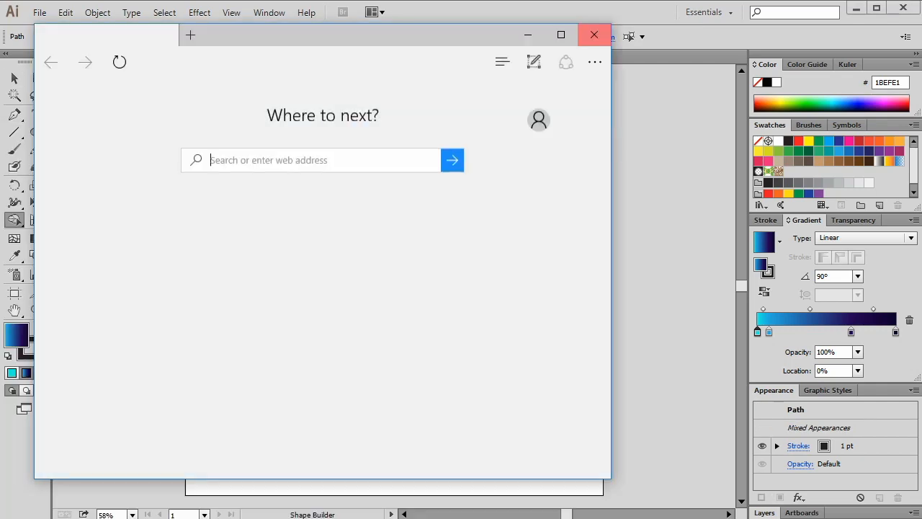
key(alt+F4)
alt+click(226, 281)
alt+click(561, 282)
- Give both hills a solid dark blue 262262 fill and remove their stroke
key(v)
click(504, 278)
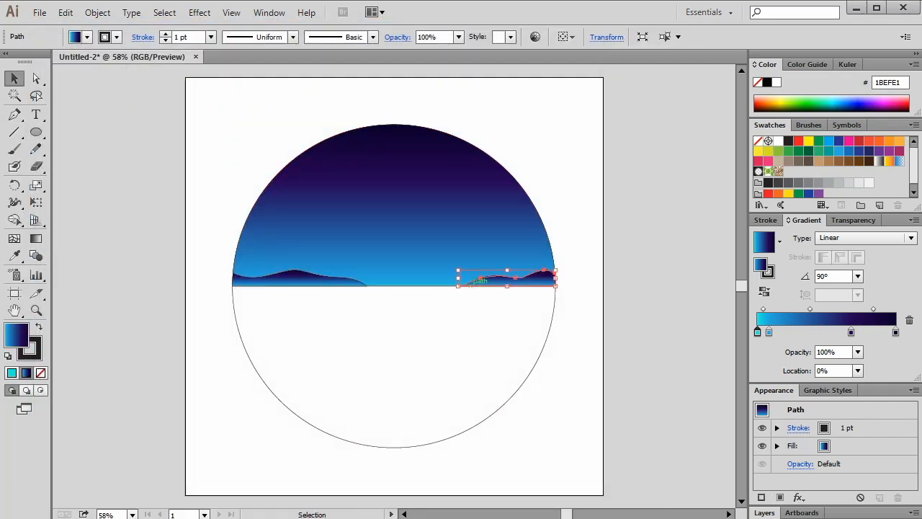
shift+click(303, 278)
key(comma)
key(x)
key(slash)
key(x)
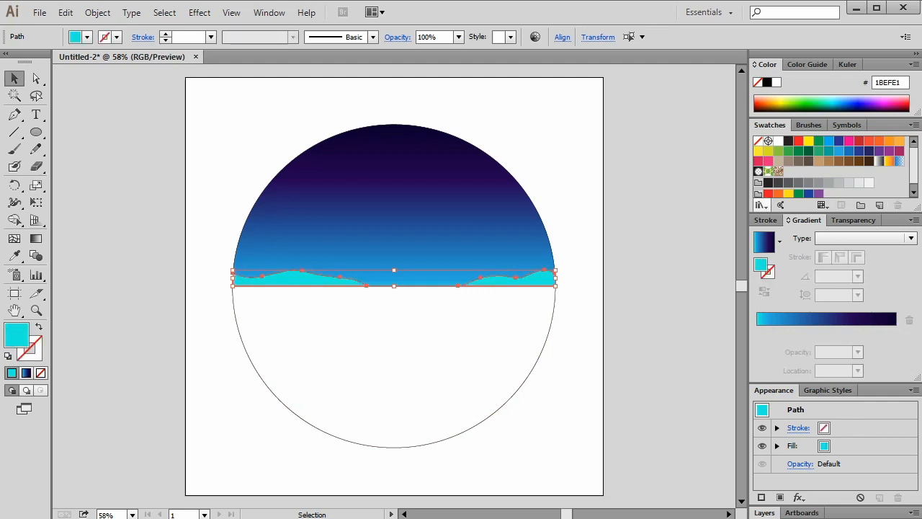
click(868, 150)
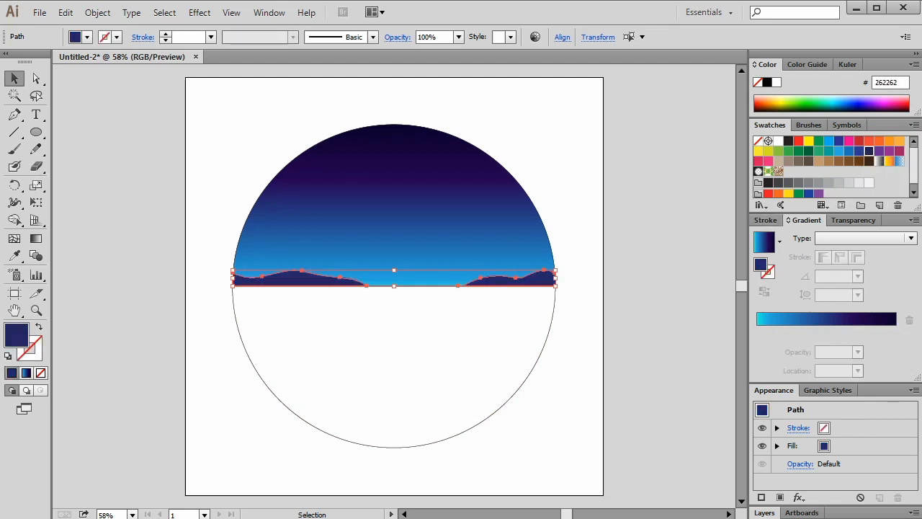
- Reflect a copy of both hills vertically and place it directly beneath the horizon line as their mirror image
click(329, 273)
click(366, 279)
right_click(523, 284)
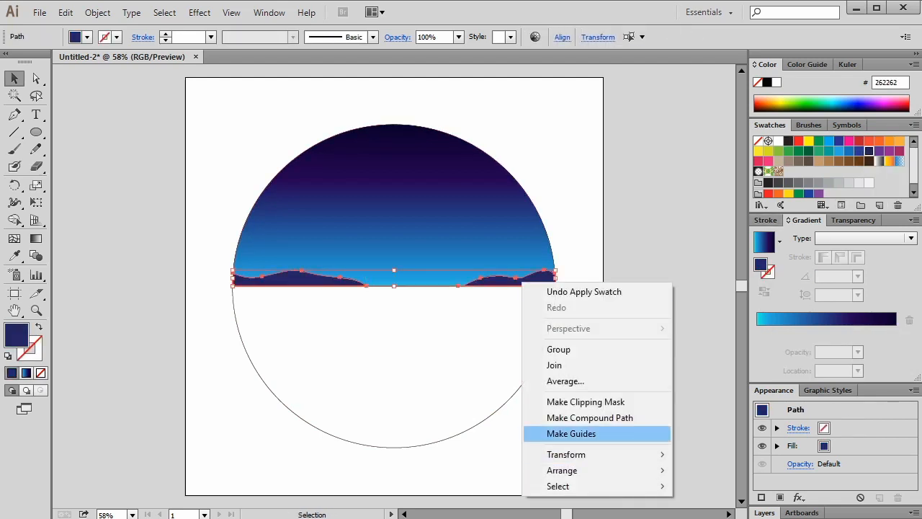
mouse_move(566, 453)
click(360, 380)
click(397, 190)
click(418, 358)
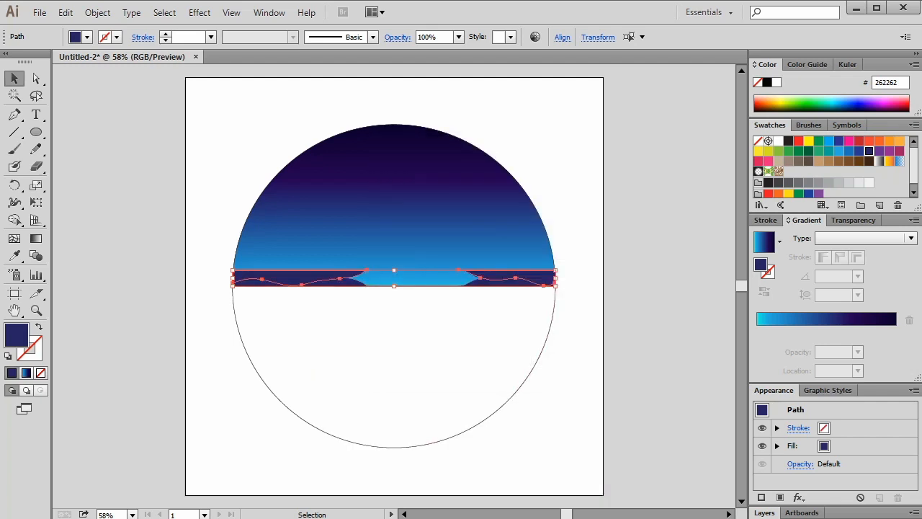
drag(346, 279, 499, 288)
key(ctrl+shift+a)
click(347, 299)
key(ctrl+shift+a)
- Fill the lower half with the same gradient, running vertically from the horizon down to the circle's bottom at -90°
click(394, 360)
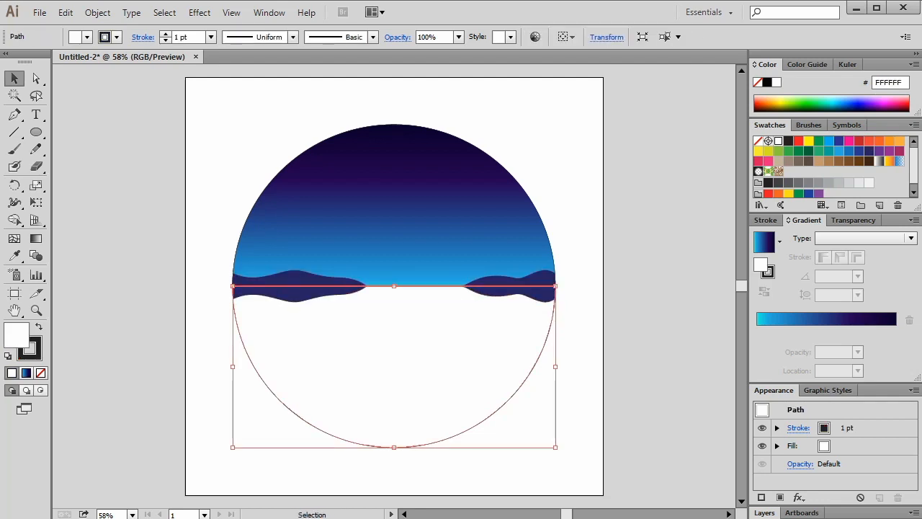
key(.)
key(g)
drag(408, 285, 409, 384)
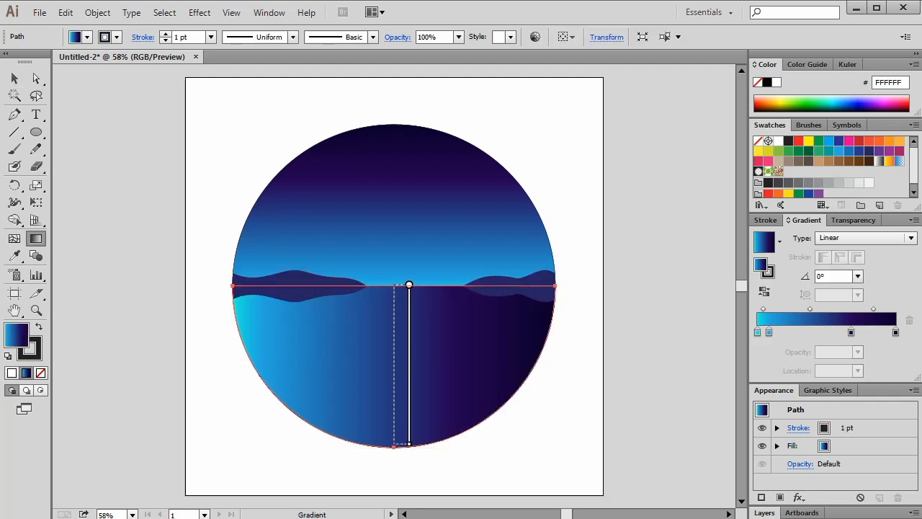
drag(408, 444, 408, 444)
key(v)
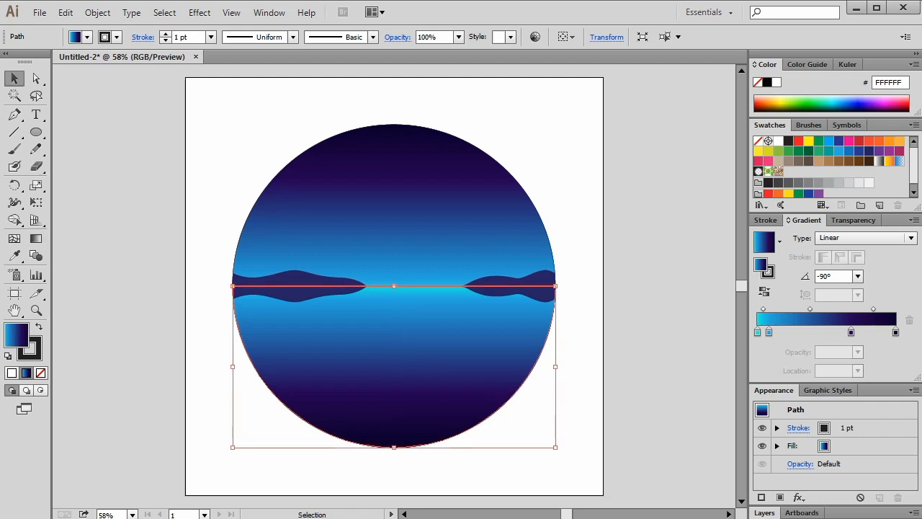
- Draw a circle from the center covering the whole round scene, using the hills' 262262 fill without a stroke
shift+click(393, 389)
shift+click(508, 288)
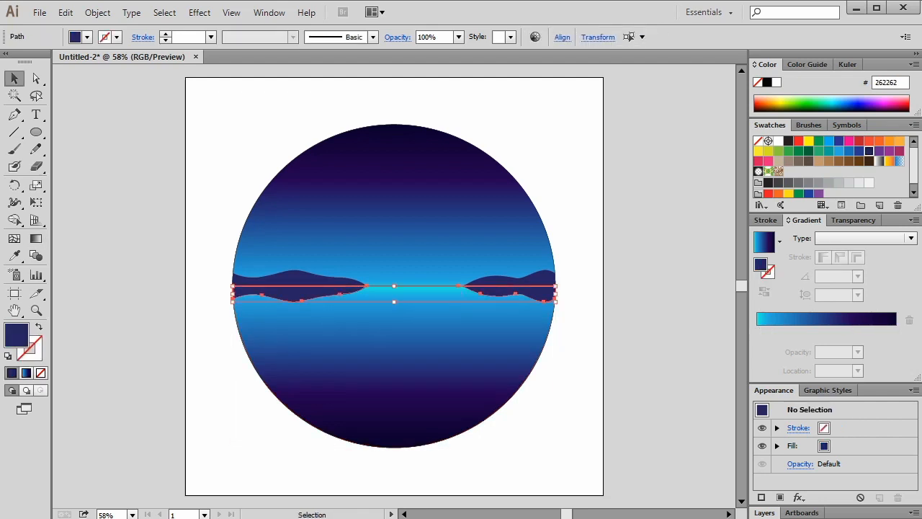
key(ctrl+shift+a)
drag(394, 286, 555, 124)
key(v)
key(ctrl+shift+a)
click(242, 288)
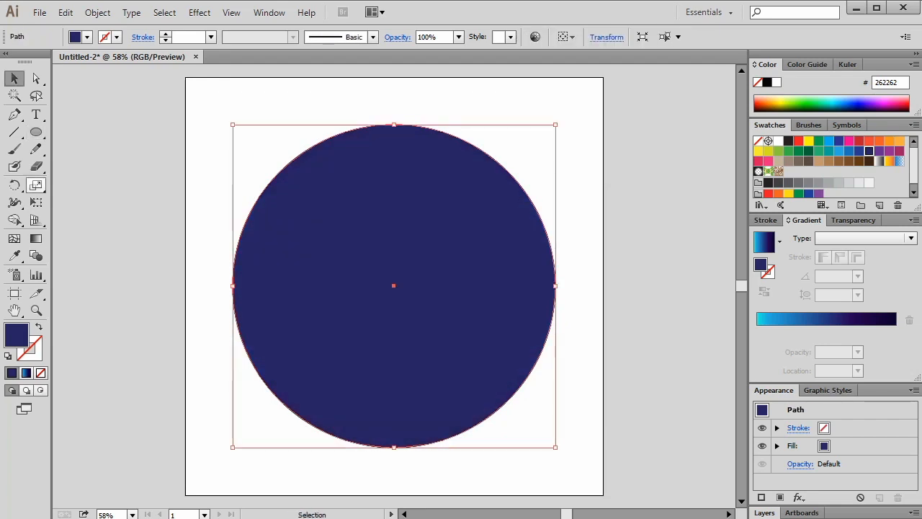
- Draw a thin horizontal rectangle over the horizon, as tall as the hills with their reflection and slightly wider than the circle
drag(36, 132, 94, 128)
mouse_move(223, 270)
mouse_down()
mouse_move(561, 308)
mouse_move(565, 301)
mouse_up()
key(v)
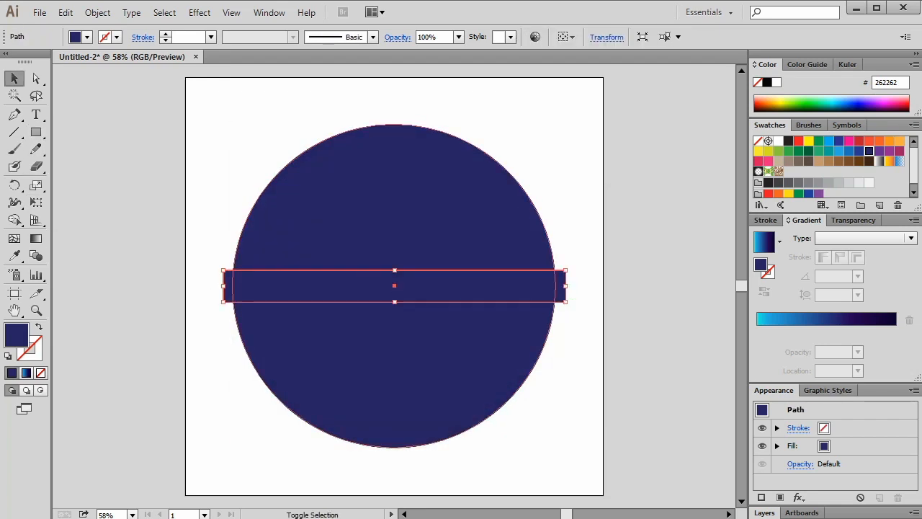
- Trim the rectangle to a band inside the circle with the Shape Builder, deleting the covering circle's other parts
key(ctrl+a)
key(shift+m)
click(242, 288)
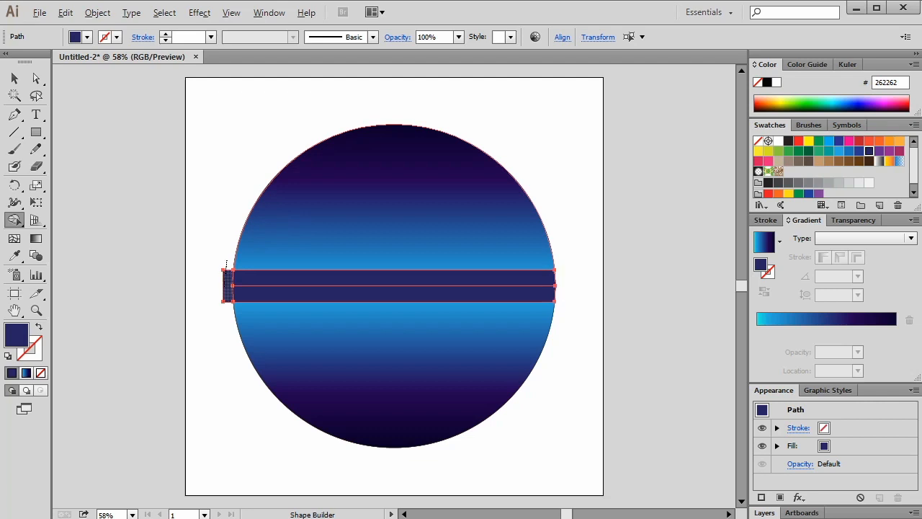
alt+click(227, 274)
- Fill the horizon band with the blue-to-purple linear gradient at -90°
key(v)
click(466, 274)
key(period)
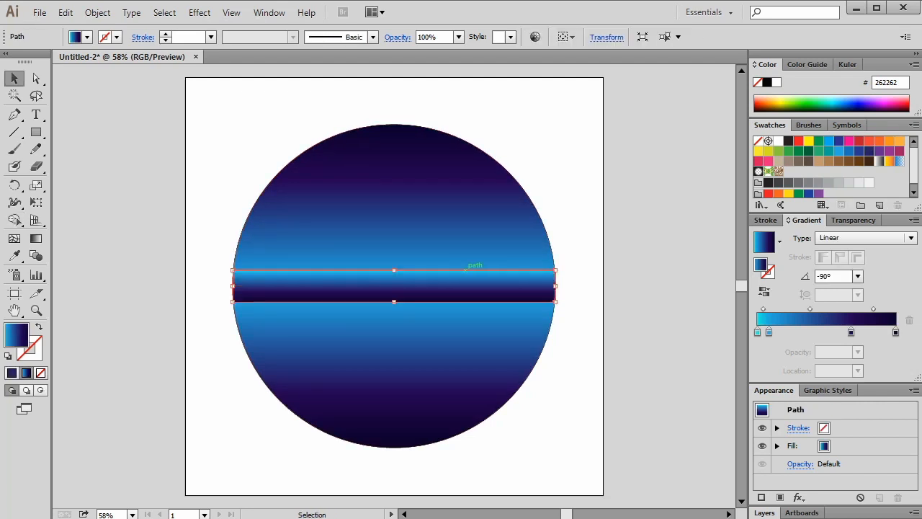
- Remove the blue and purple stops from the horizon band's gradient and place the cyan stop at 50%
drag(850, 332, 850, 360)
drag(757, 332, 821, 332)
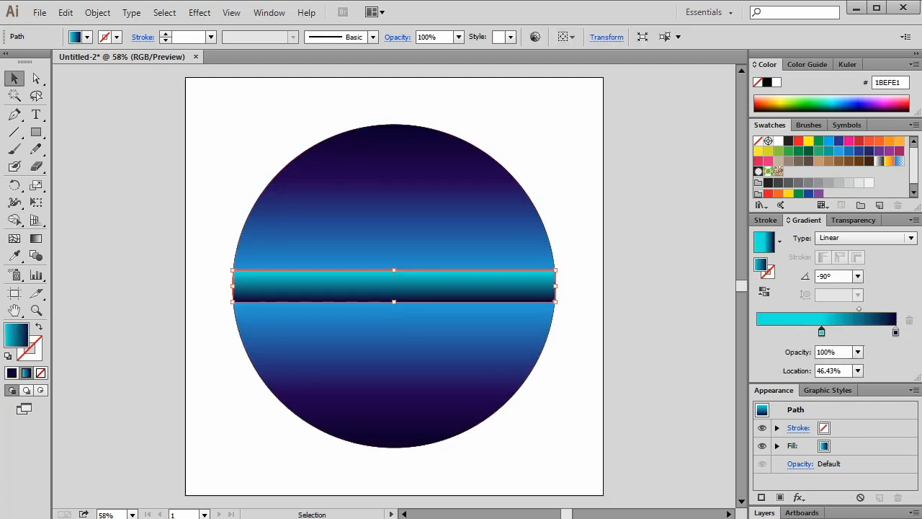
click(857, 370)
click(877, 282)
- Make both end stops of the horizon band's gradient white around the cyan center
click(895, 332)
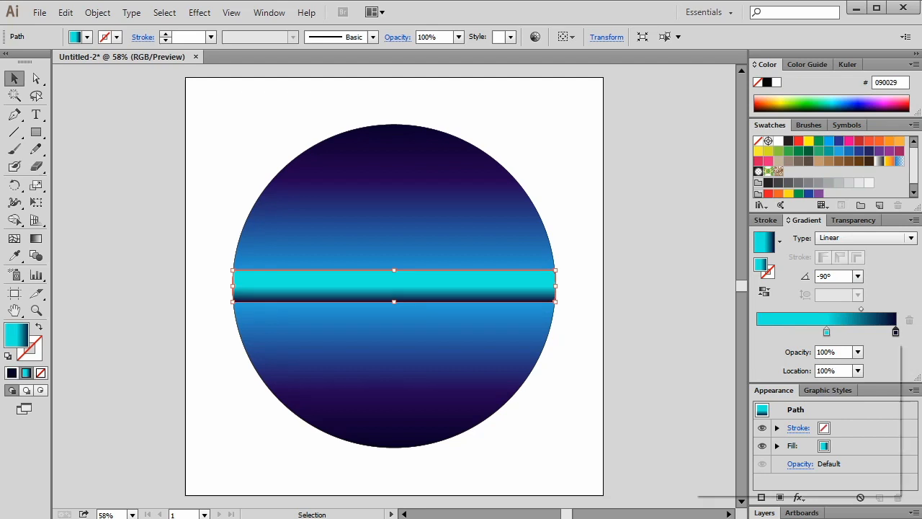
double_click(895, 332)
click(732, 456)
click(759, 332)
double_click(757, 332)
click(732, 457)
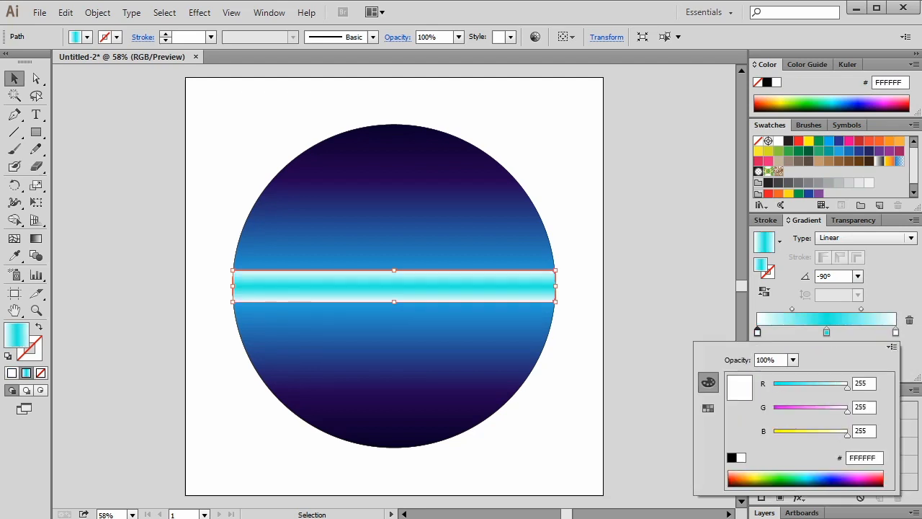
- Set the opacity of both white end stops in the band's gradient to 0%
click(857, 352)
click(872, 177)
click(895, 332)
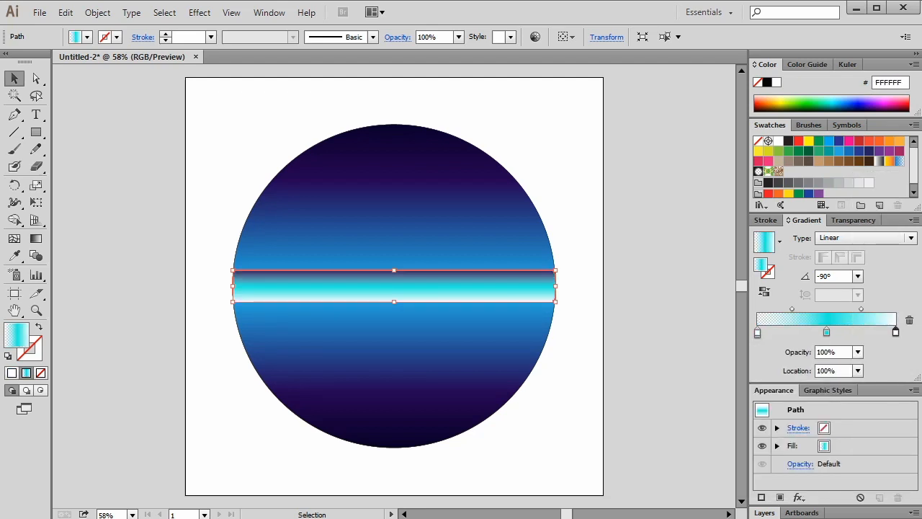
click(856, 351)
click(872, 177)
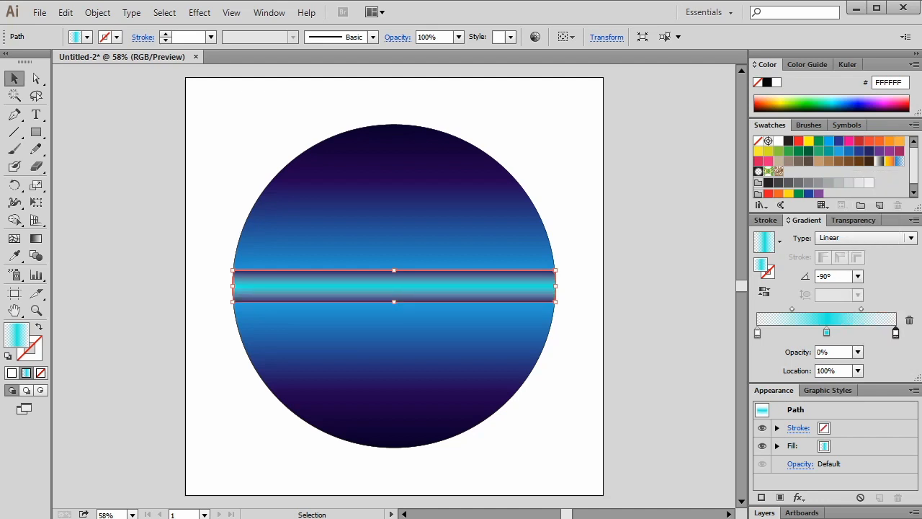
- Delete the leftover dark strip underneath the cyan horizon band
key(a)
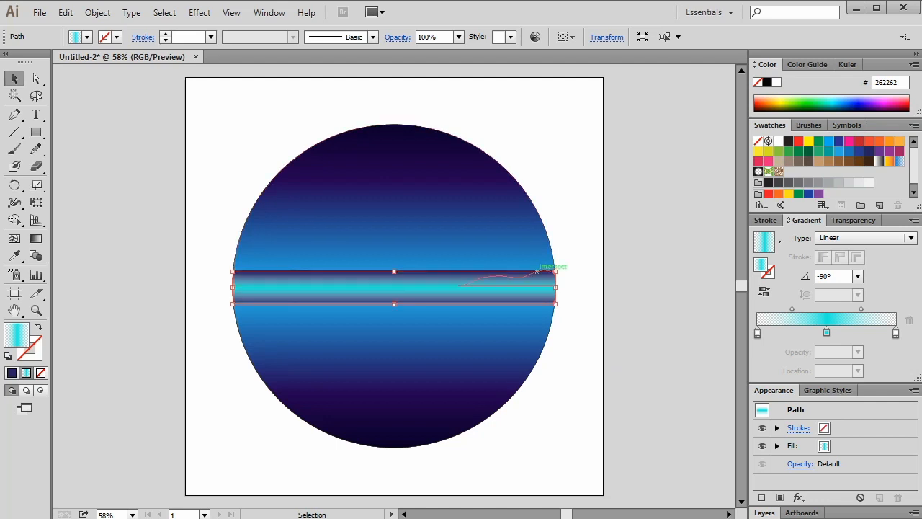
click(533, 270)
click(533, 269)
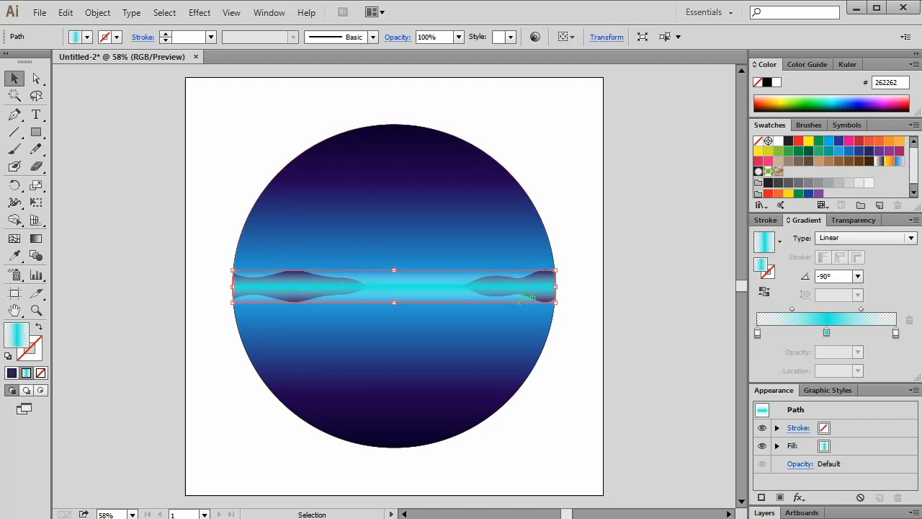
- Narrow the horizon glow by moving the gradient midpoints toward the center, and set the cyan stop's opacity to 70%
drag(792, 309, 845, 309)
click(826, 332)
click(857, 351)
click(875, 288)
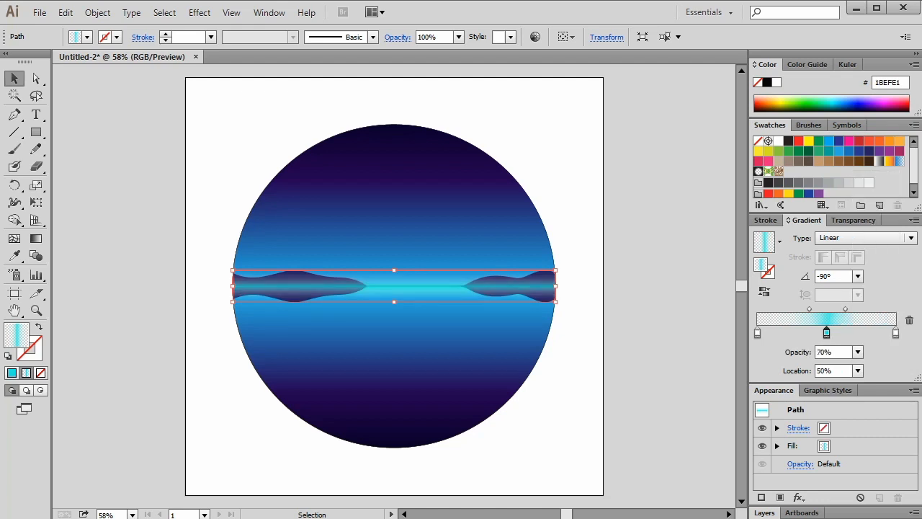
- Shift the glow band up off the hill reflections and lower the left reflection's opacity
key(ctrl+shift+a)
click(533, 286)
drag(533, 286, 533, 269)
click(507, 292)
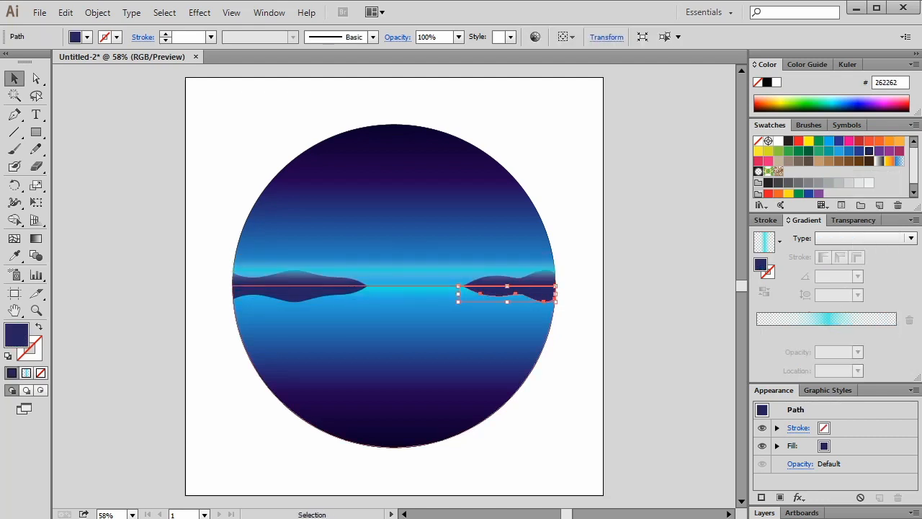
click(299, 294)
click(507, 292)
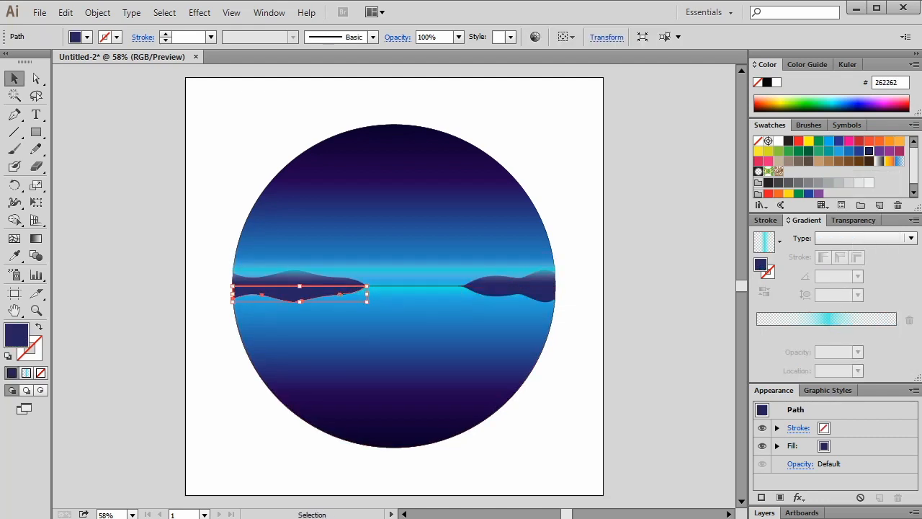
click(854, 220)
click(903, 238)
click(915, 301)
- Lower the right hill reflection's opacity to match the left one and move the glow band back onto the horizon
click(507, 293)
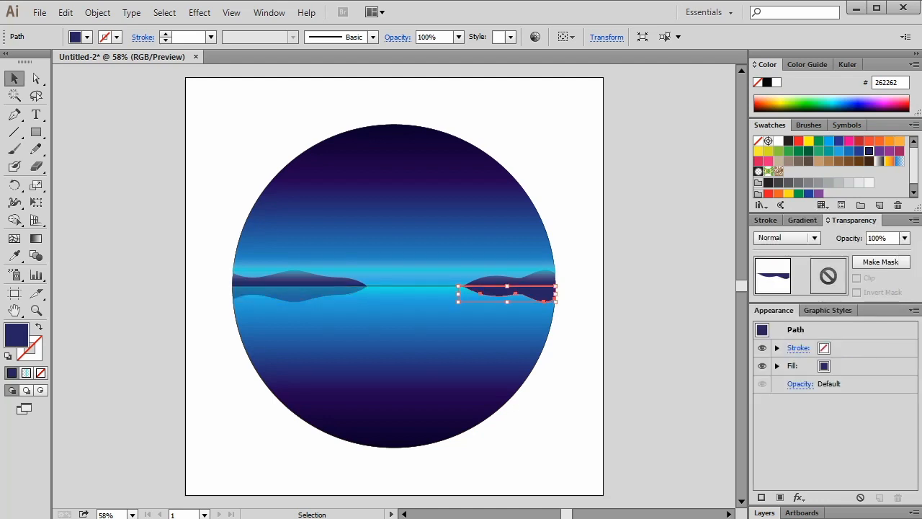
click(904, 238)
click(916, 300)
drag(514, 263, 514, 287)
key(ctrl+shift+a)
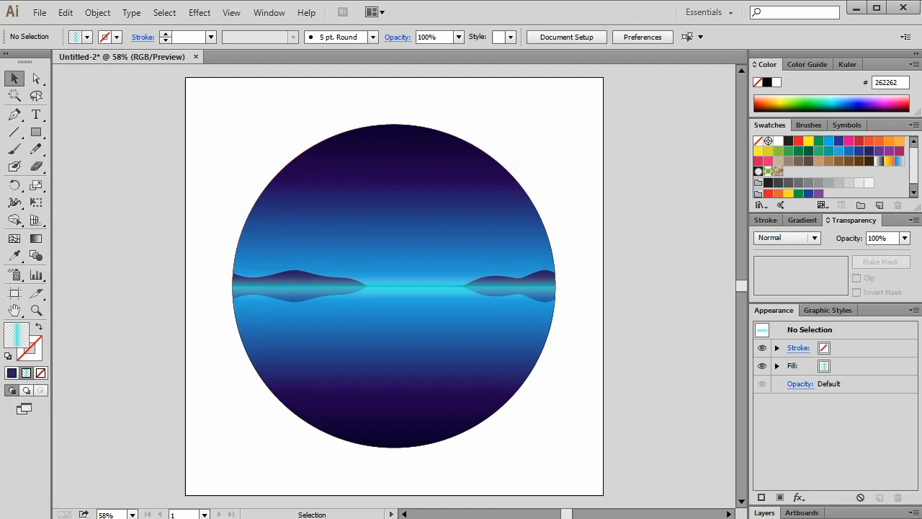
- Draw a closed, bumpy cloud shape with the Pen tool over the left half of the sky, from beyond the circle's edge down to the horizon
click(36, 132)
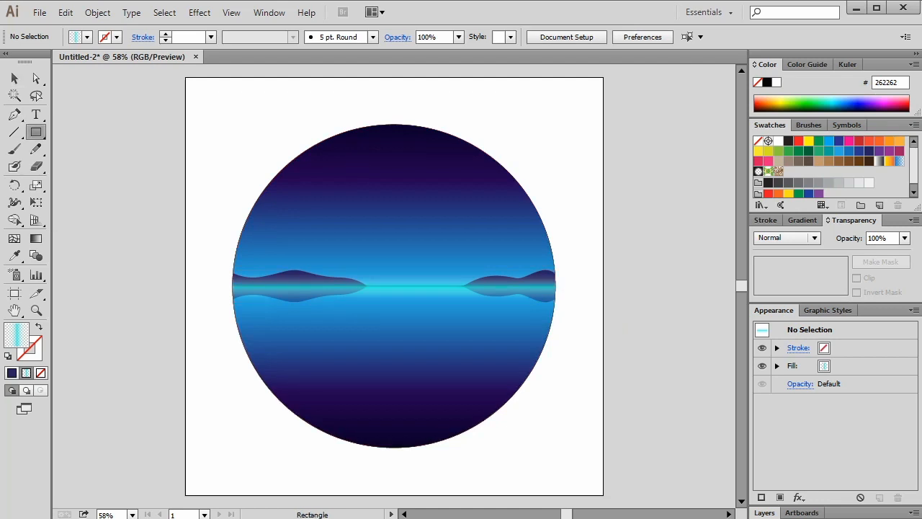
click(236, 211)
drag(285, 211, 298, 230)
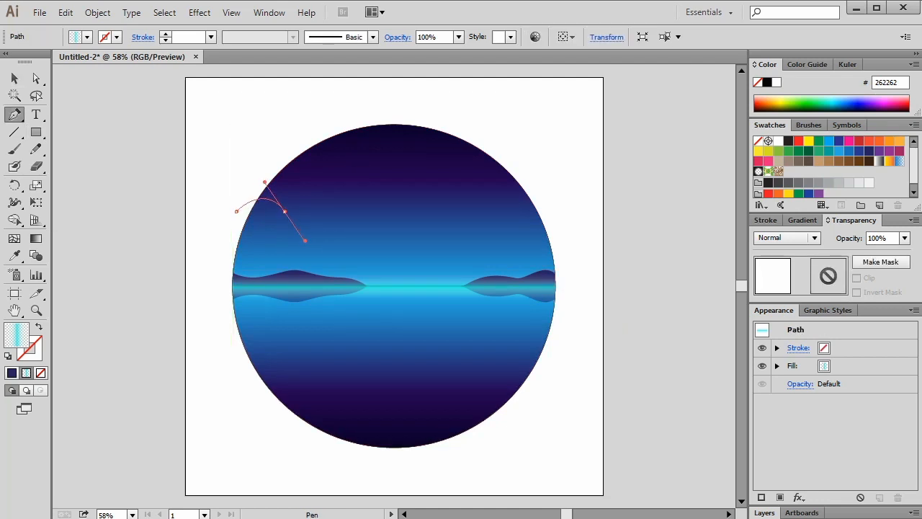
click(308, 211)
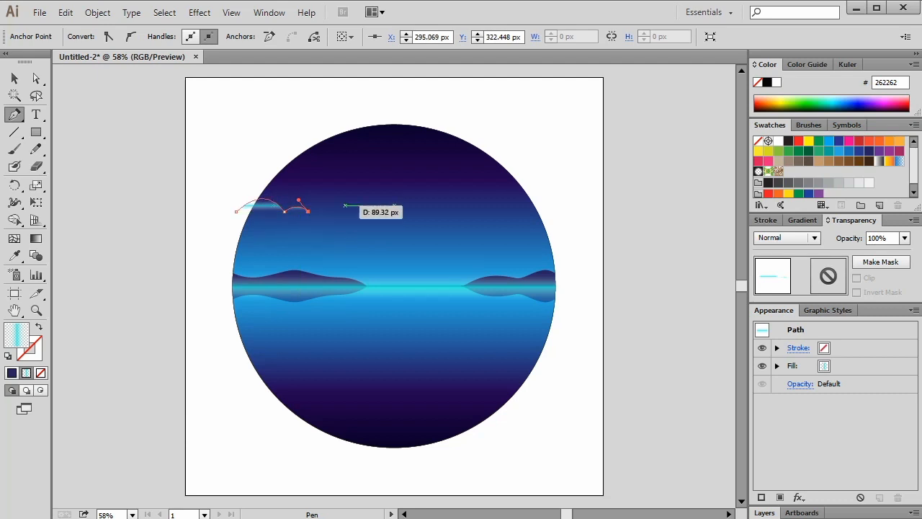
drag(346, 205, 365, 279)
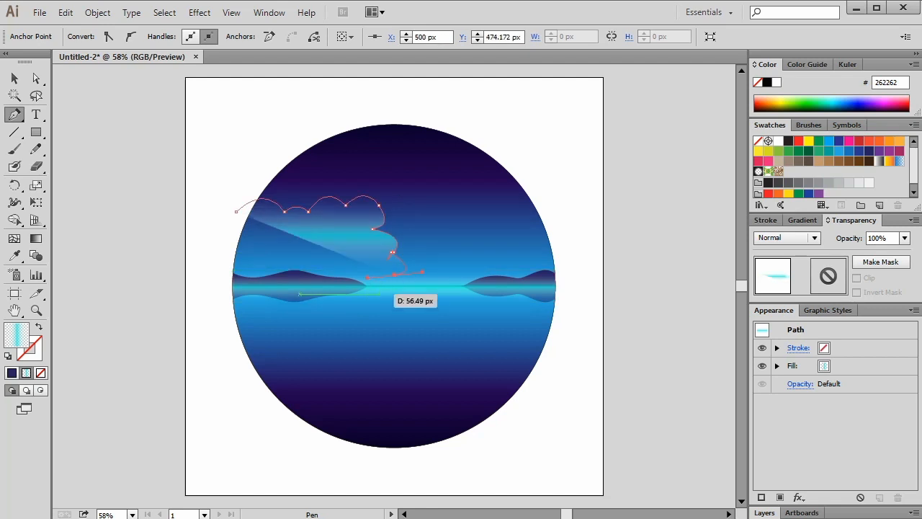
click(394, 275)
click(397, 286)
click(223, 283)
click(236, 211)
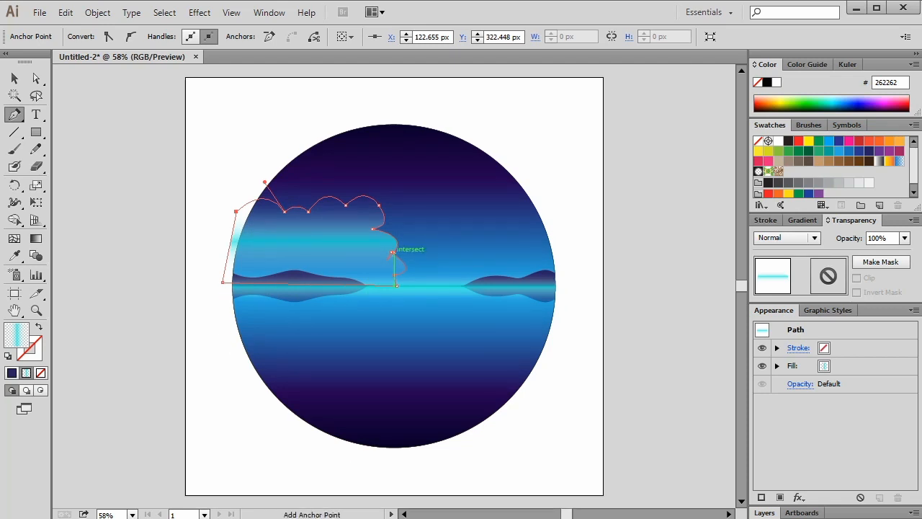
- Trim the part of the cloud outside the circle with the Shape Builder
key(v)
shift+click(425, 216)
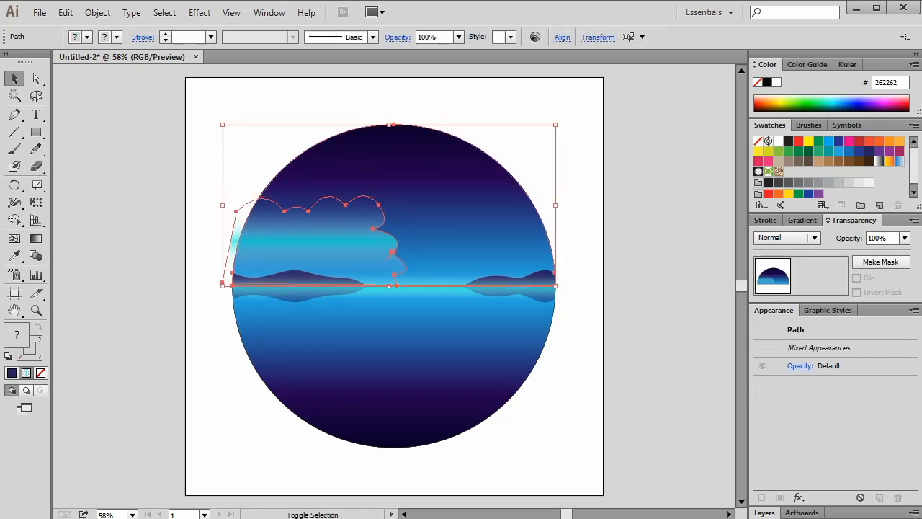
key(shift+m)
key(v)
key(ctrl+shift+a)
- Fill the trimmed cloud with the sky's gradient, running vertically from cyan at the horizon to dark at the cloud's top
click(320, 241)
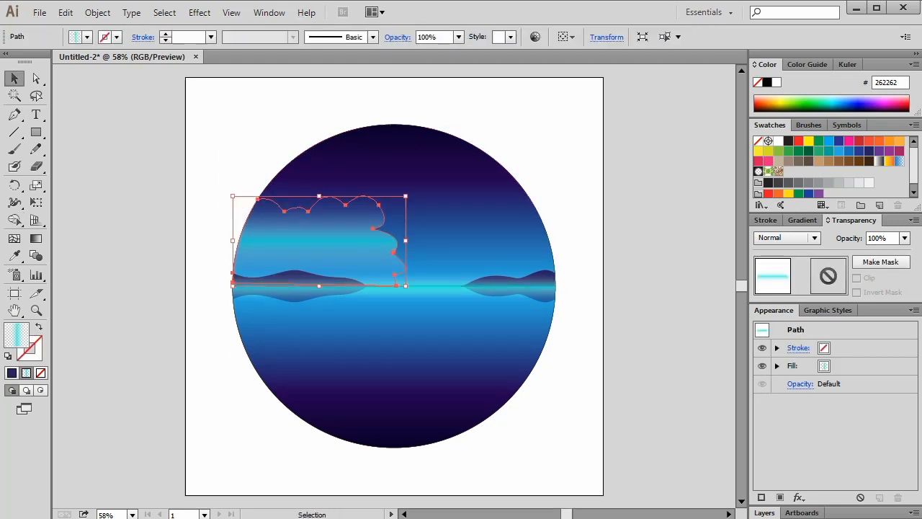
click(11, 372)
key(i)
click(433, 173)
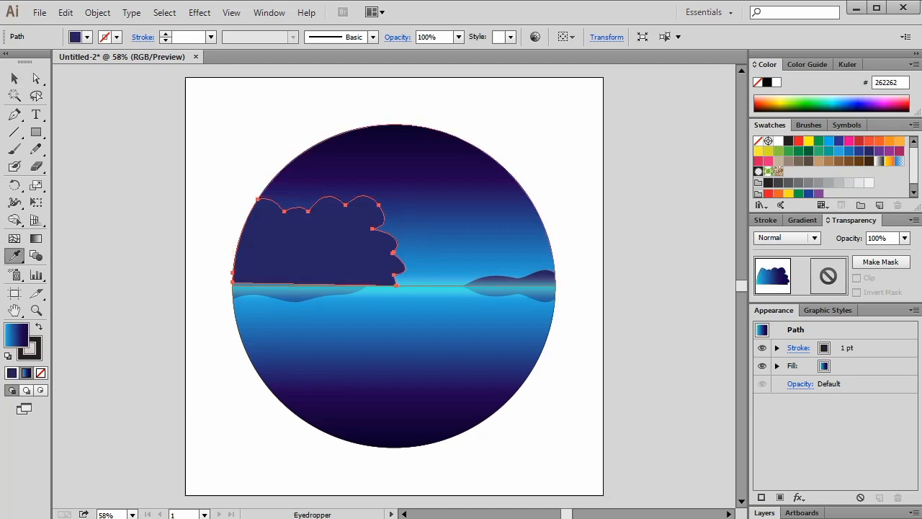
key(g)
drag(319, 273, 319, 204)
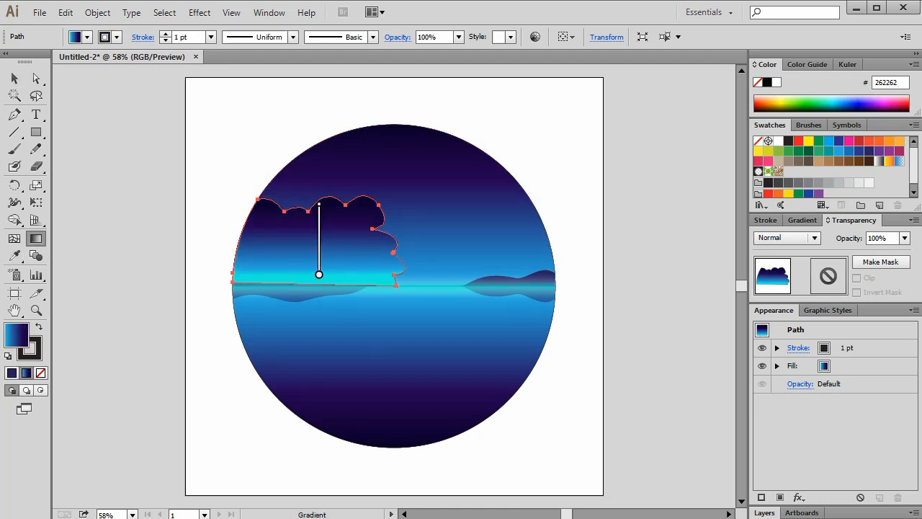
drag(342, 287, 342, 199)
- Reduce the cloud's gradient to its two end stops and change the dark one to blue 1C75BC
click(801, 220)
drag(766, 332, 768, 368)
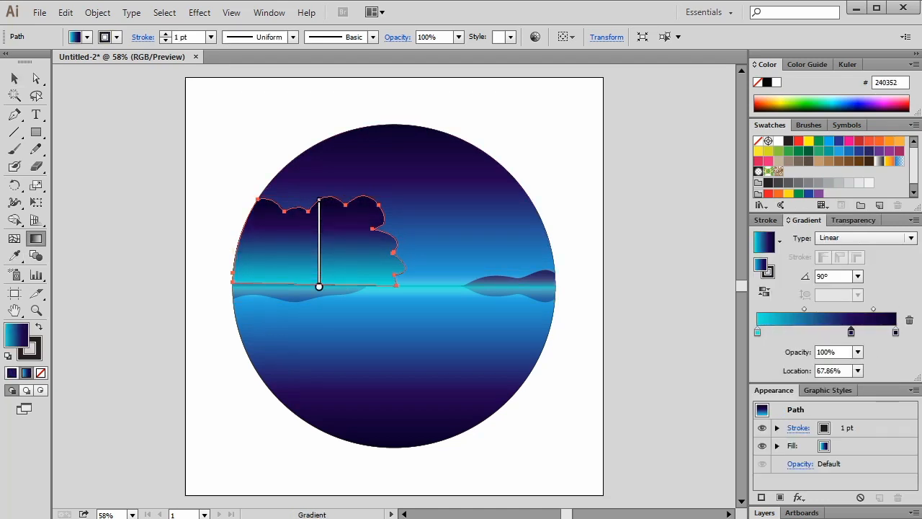
click(909, 320)
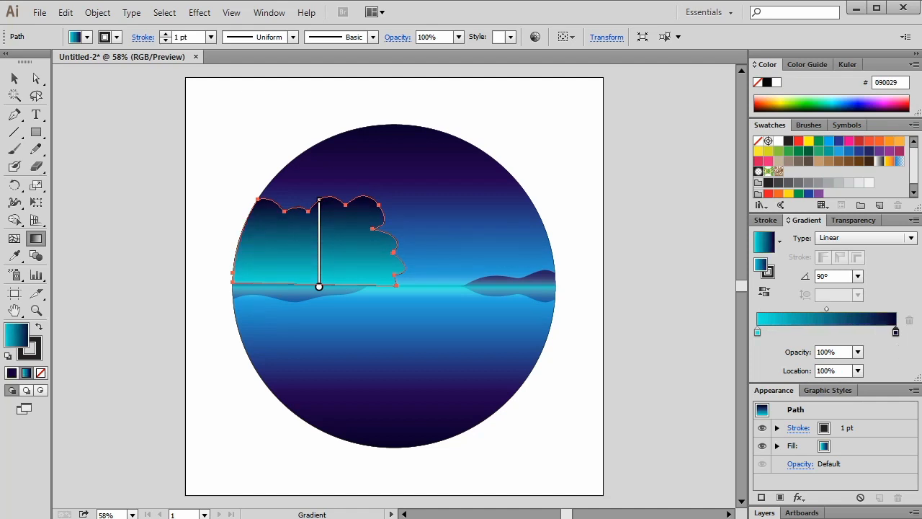
double_click(895, 332)
click(708, 407)
click(770, 387)
click(780, 386)
key(Escape)
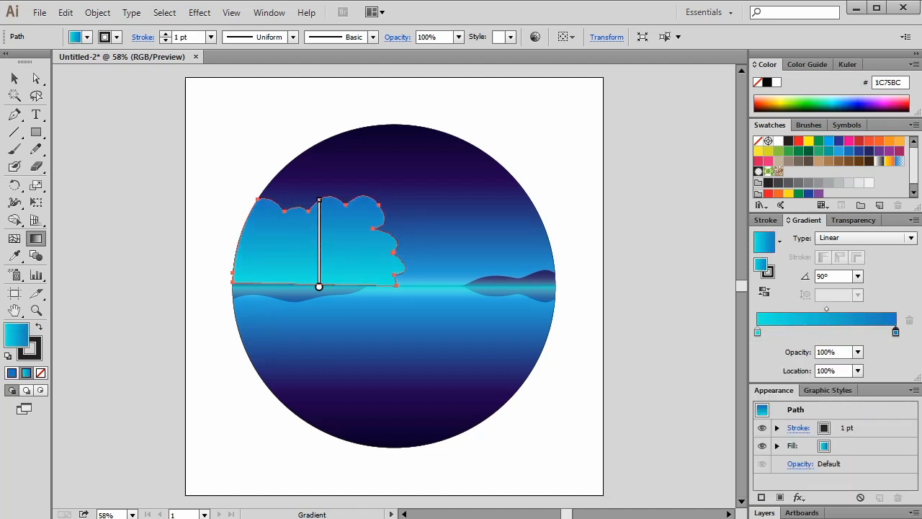
- Set the cloud gradient's blue stop to 60% opacity and its cyan stop to 50%
click(857, 352)
click(873, 304)
click(857, 351)
click(874, 272)
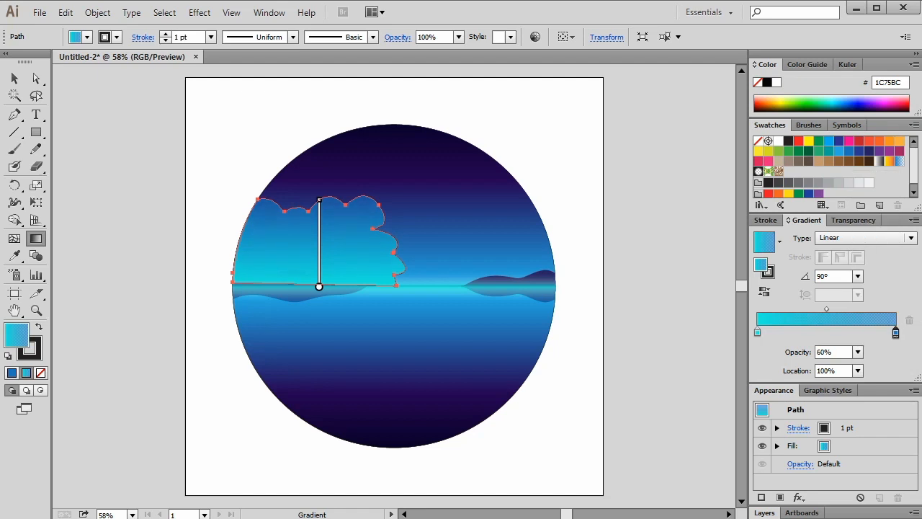
click(857, 351)
click(873, 257)
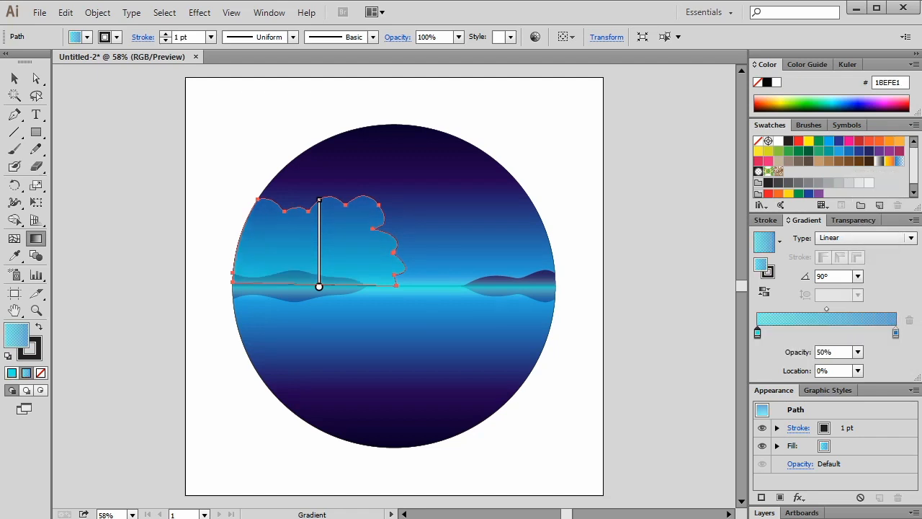
- Arrange the cloud behind the hills and create a horizontally mirrored copy of it with Reflect
key(v)
right_click(274, 228)
mouse_move(339, 416)
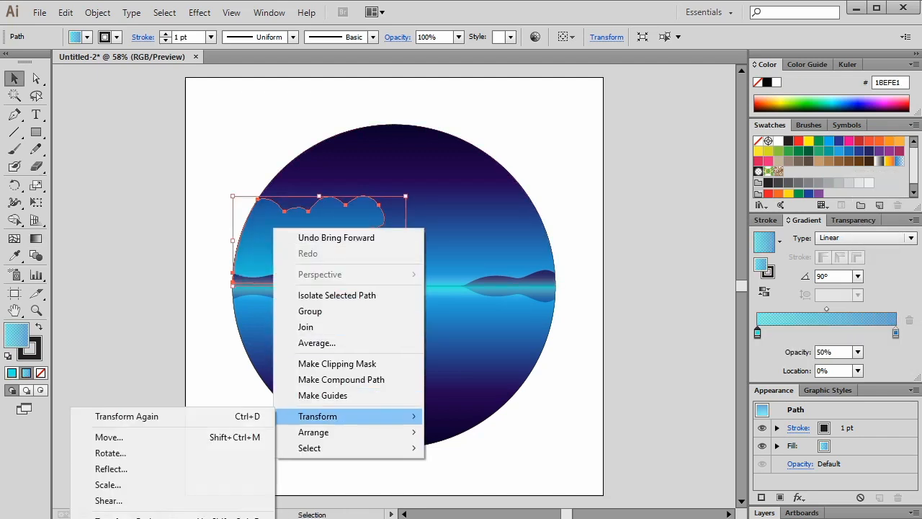
click(112, 469)
click(418, 358)
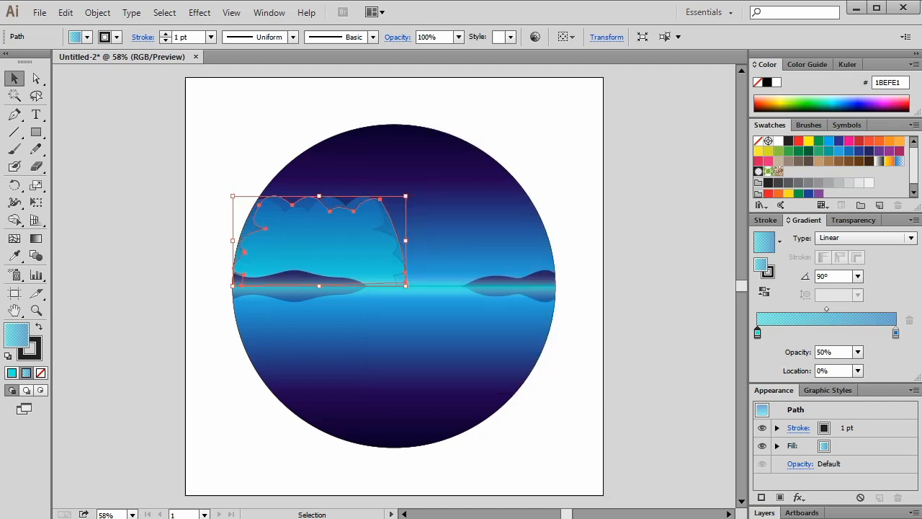
- Move the mirrored cloud to the right side of the sky, scale it down and rest it on the horizon, overlapping the circle's edge
drag(349, 252, 498, 251)
drag(391, 198, 431, 221)
key(ctrl+z)
click(415, 228)
drag(493, 253, 507, 253)
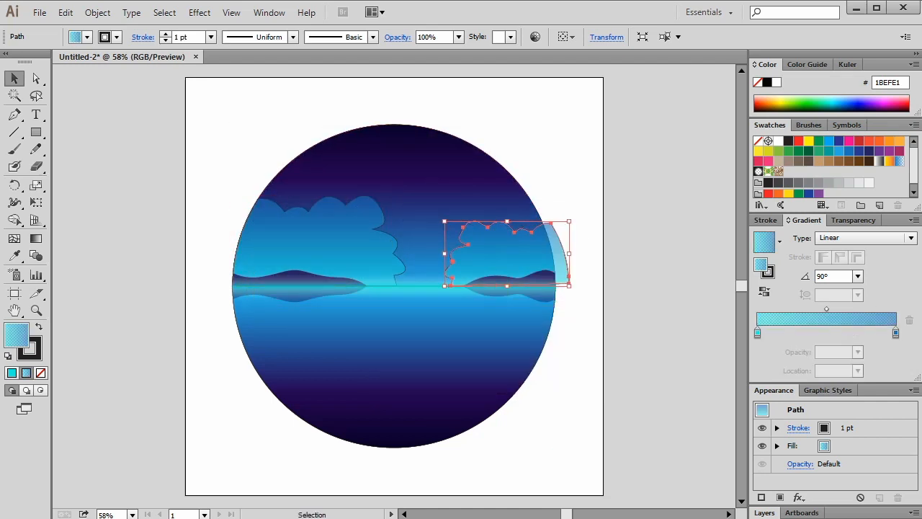
- Cut off the part of the right cloud outside the circle with the Shape Builder
shift+click(487, 188)
key(shift+m)
alt+click(559, 256)
key(v)
click(576, 240)
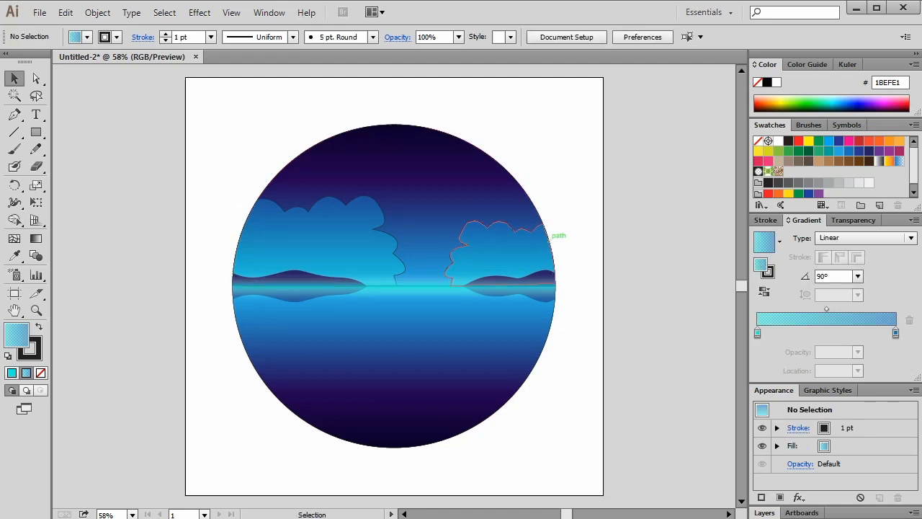
- Remove the stroke from both clouds
click(549, 240)
shift+click(324, 231)
key(x)
key(slash)
click(216, 181)
- Duplicate the left cloud, shift the copy left, tilt it counterclockwise and enlarge it so it rises above the original
click(317, 231)
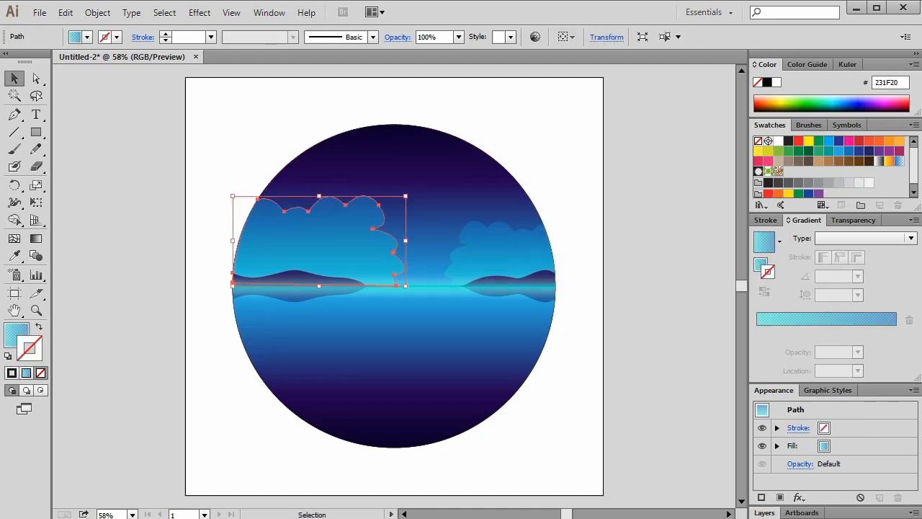
drag(318, 240, 250, 240)
drag(337, 195, 356, 164)
drag(322, 257, 336, 274)
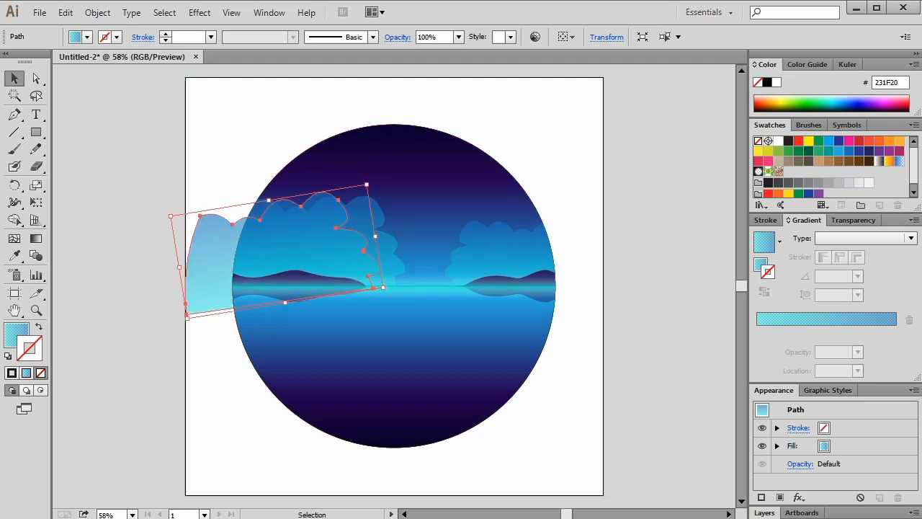
drag(268, 200, 272, 188)
- Cut off the part of the tilted cloud copy outside the circle with the Shape Builder
shift+click(442, 171)
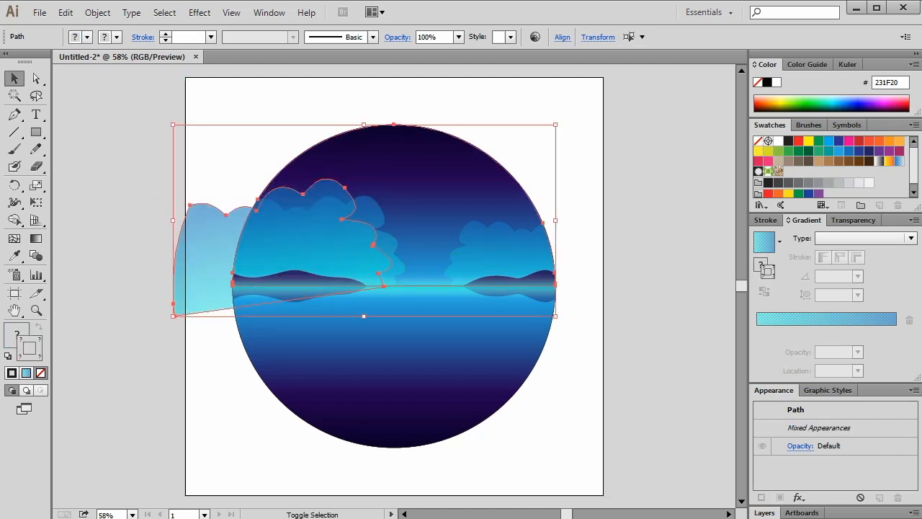
key(shift+m)
alt+click(205, 257)
key(v)
key(ctrl+shift+a)
- Send the tilted cloud copy backward in the stacking order, in front of the sky, and select the original left cloud
key(ctrl+[)
key(ctrl+[)
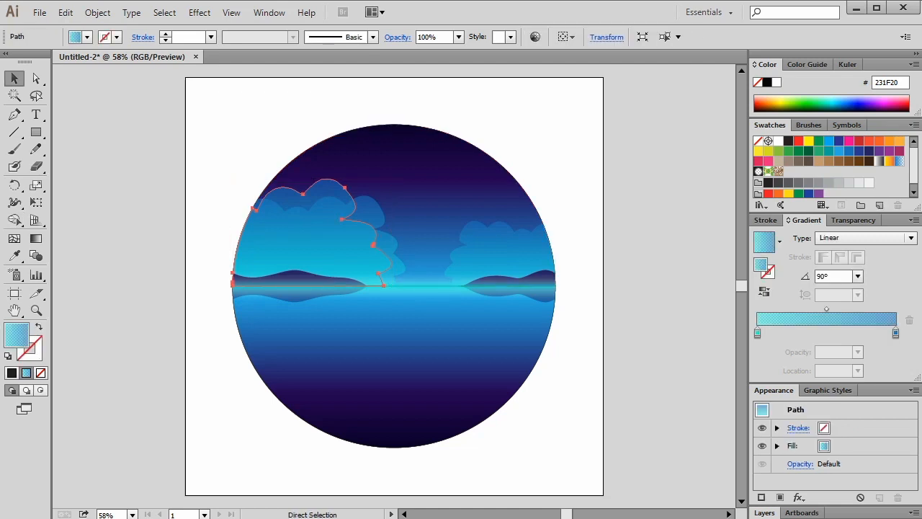
key(ctrl+])
key(ctrl+shift+a)
click(385, 249)
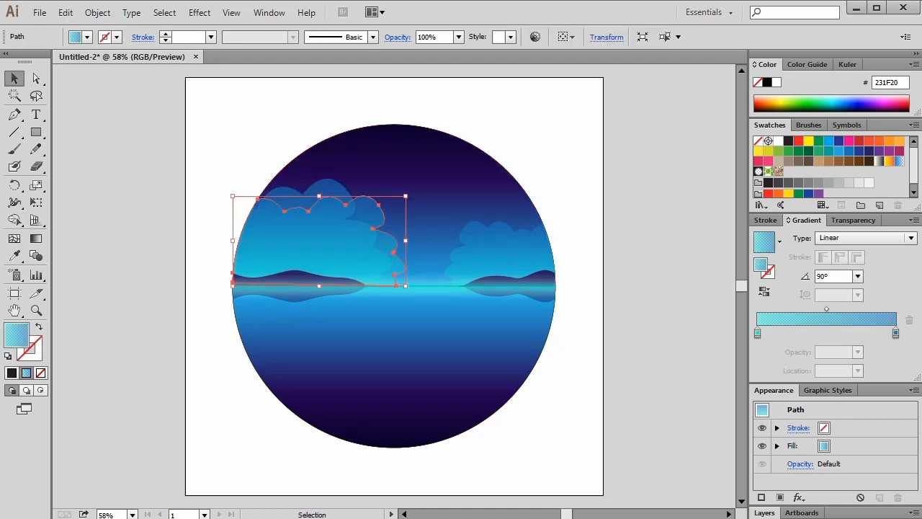
- Draw a circle about half the landscape's width at the scene's centre, raise it slightly and enlarge it downward
click(328, 191)
key(ctrl+shift+a)
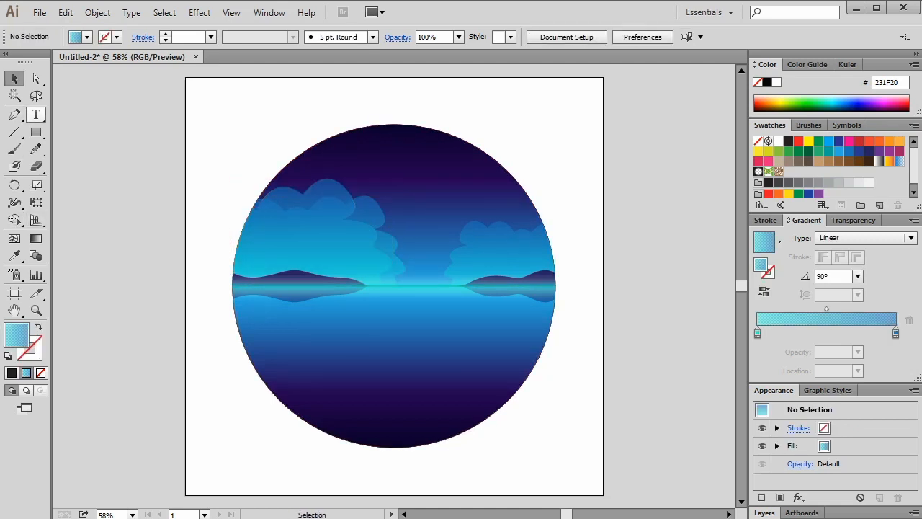
drag(36, 132, 86, 168)
mouse_move(397, 286)
mouse_down()
mouse_move(448, 195)
mouse_move(439, 211)
mouse_up()
key(v)
drag(418, 250, 417, 235)
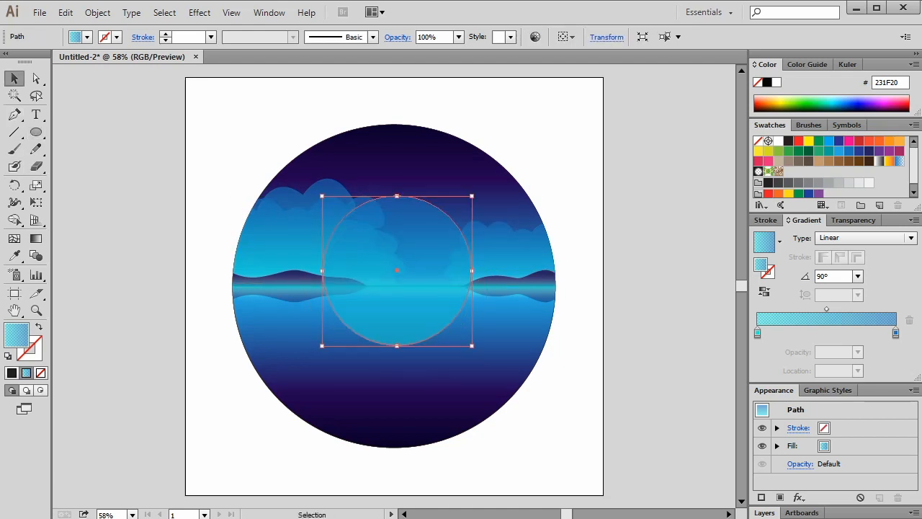
drag(397, 345, 397, 362)
- Draw a smaller circle overlapping the big circle's upper-left edge and cut that area out with the Shape Builder
key(l)
drag(341, 219, 376, 184)
key(v)
shift+click(389, 223)
key(shift+m)
alt+click(349, 230)
alt+click(324, 209)
key(v)
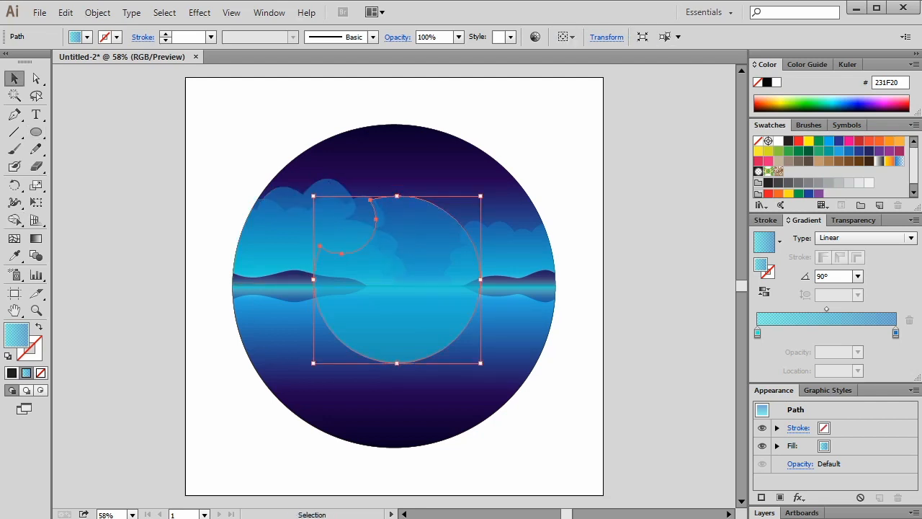
- Fill the notched circle with white (FFFFFF)
key(ctrl+shift+a)
click(396, 309)
click(778, 140)
key(ctrl+shift+a)
click(397, 309)
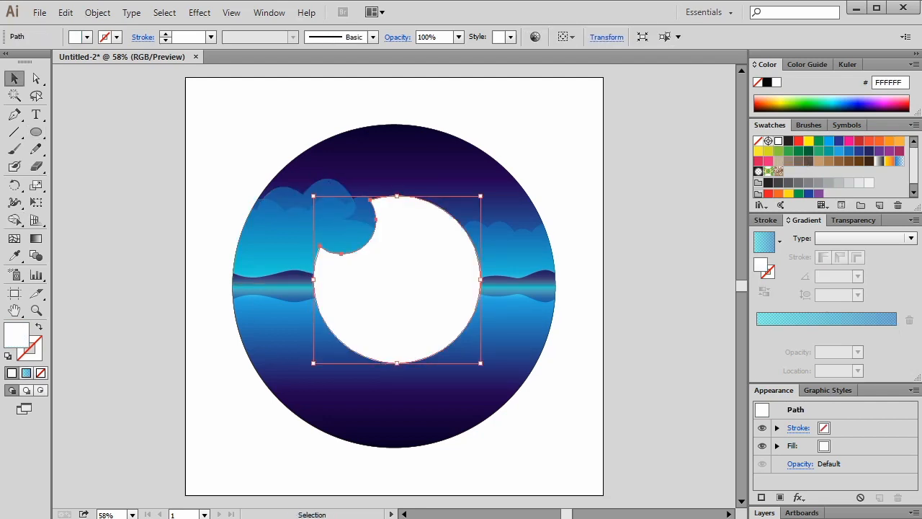
- Apply a white Outer Glow to the notched circle, with Screen mode, 75% opacity and 5 px blur
click(853, 220)
click(798, 497)
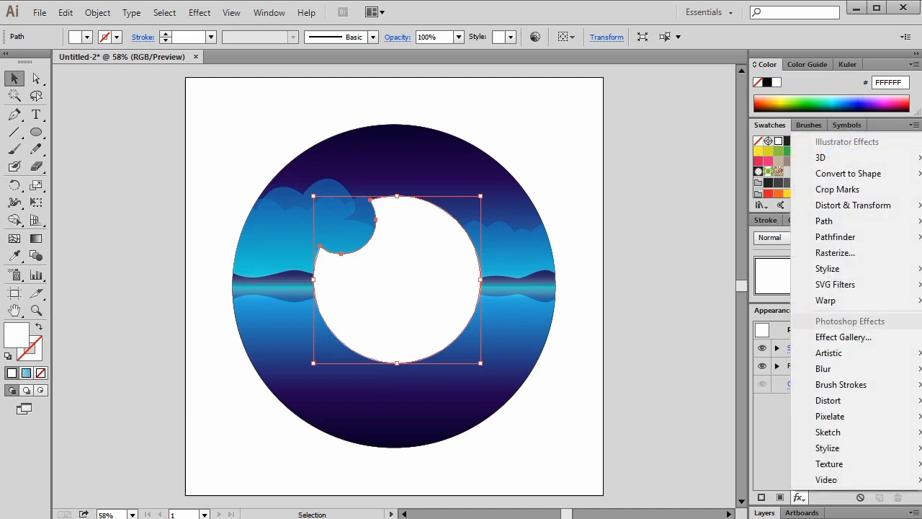
mouse_move(827, 268)
click(706, 316)
click(489, 226)
text(FFFFFF)
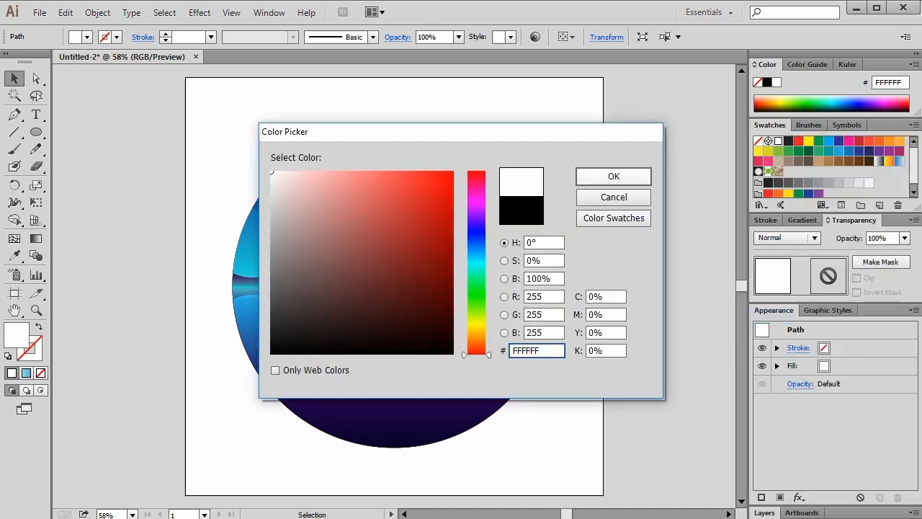
key(Return)
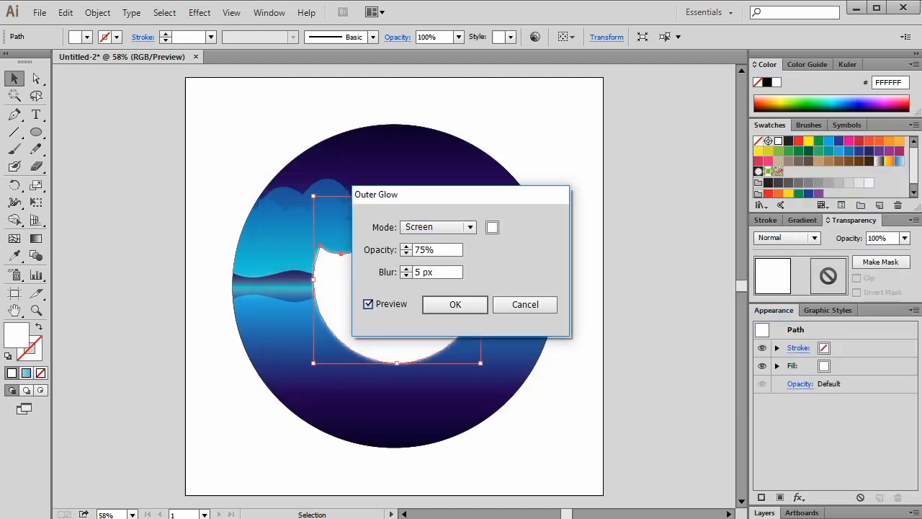
key(Return)
key(ctrl+shift+a)
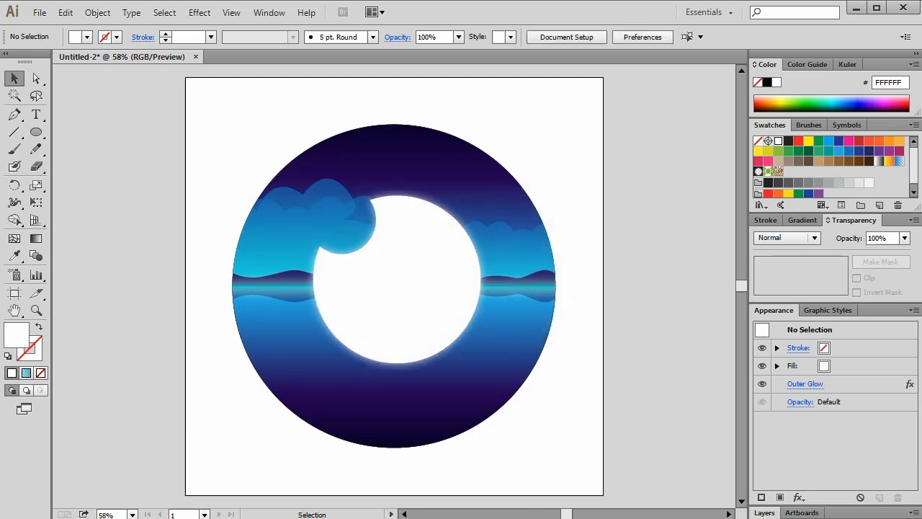
- Draw a wide rectangle over the lower part of the landscape and cut away its corners outside the circle with the Shape Builder
click(36, 132)
click(87, 129)
drag(213, 320, 603, 437)
key(v)
shift+click(409, 442)
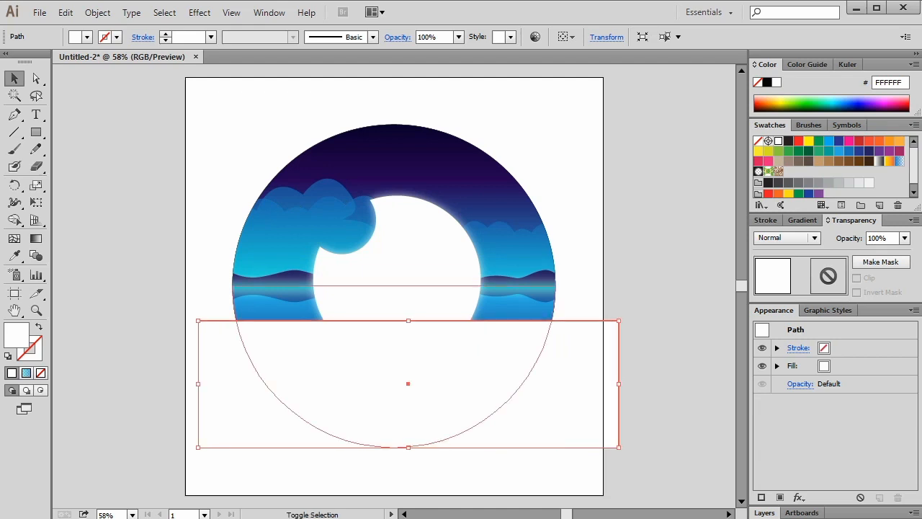
key(shift+m)
alt+click(237, 417)
alt+click(584, 403)
key(v)
- Copy the upper sky's gradient onto the lower circle segment and run it vertically from blue above to dark purple below
click(634, 375)
click(518, 346)
key(i)
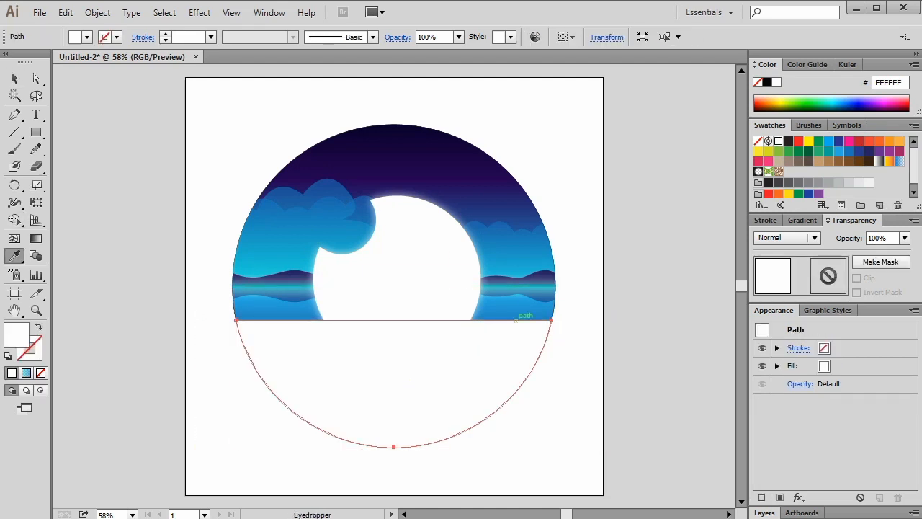
click(388, 159)
key(g)
drag(394, 308, 394, 452)
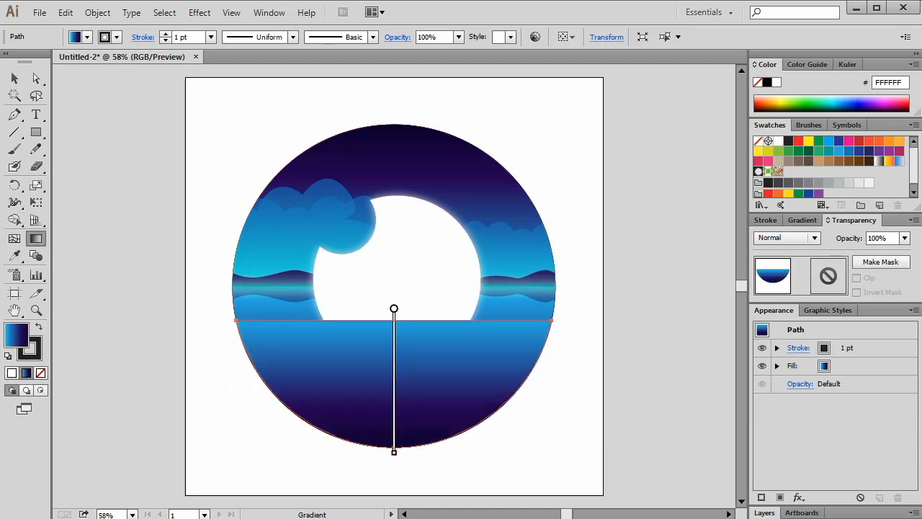
- Remove the lower segment's stroke and reduce its gradient to two stops, dark purple 240352 and near-black navy
key(v)
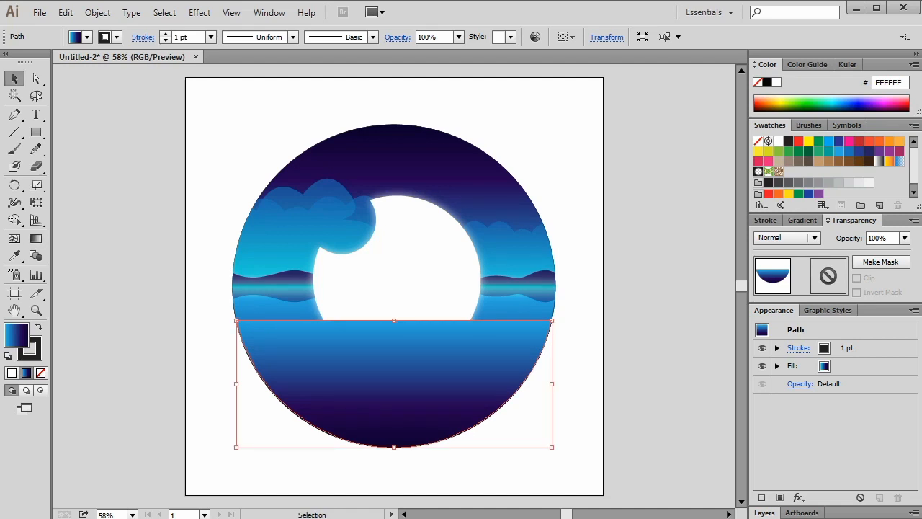
key(ctrl+f)
key(ctrl+F9)
drag(769, 332, 777, 331)
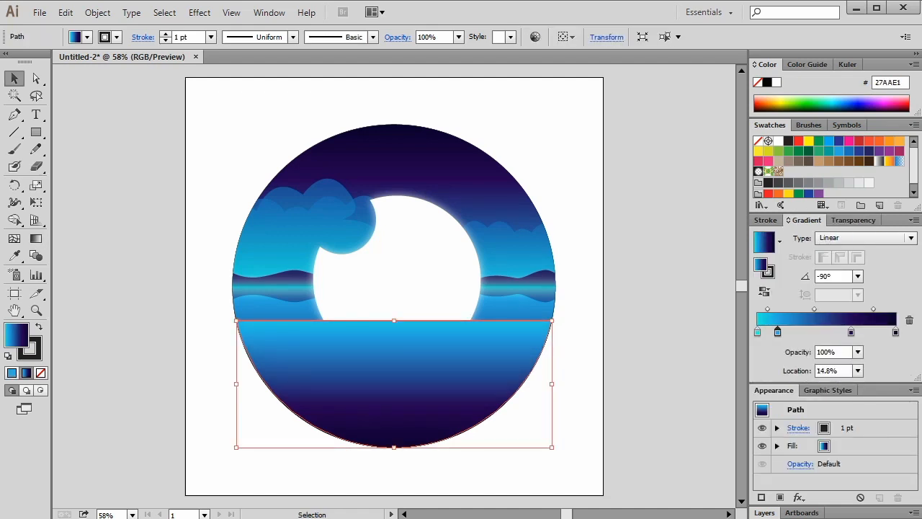
key(ctrl+z)
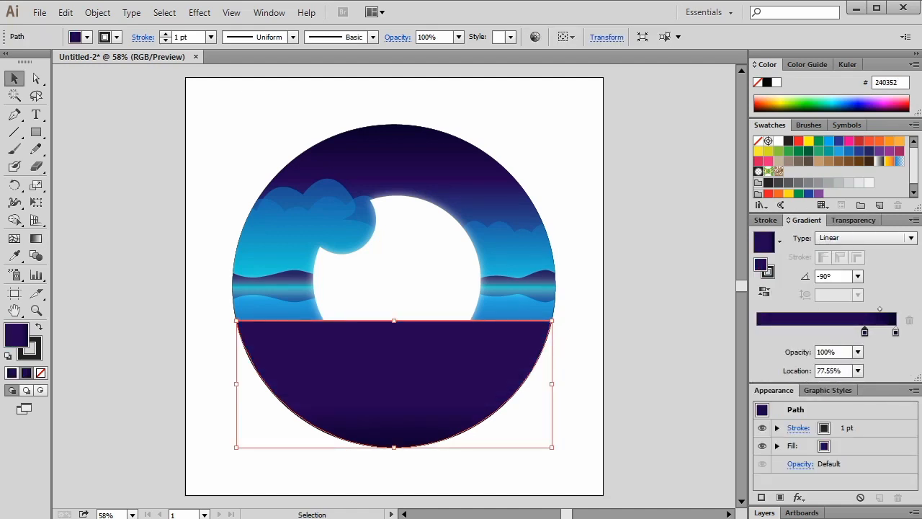
key(ctrl+z)
key(ctrl+z)
key(ctrl+z)
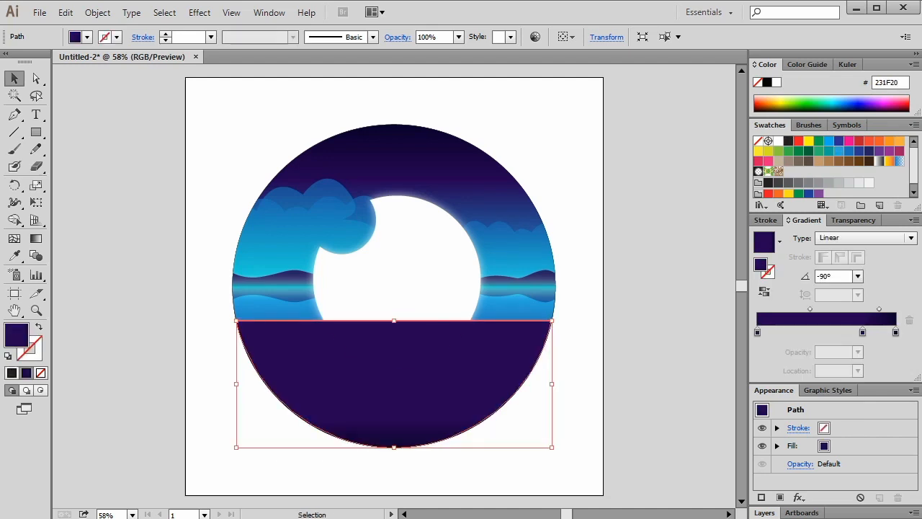
key(ctrl+z)
- Recolor the lower segment's first gradient stop to blue 27AAE1 and add a second blue stop close to it
double_click(757, 332)
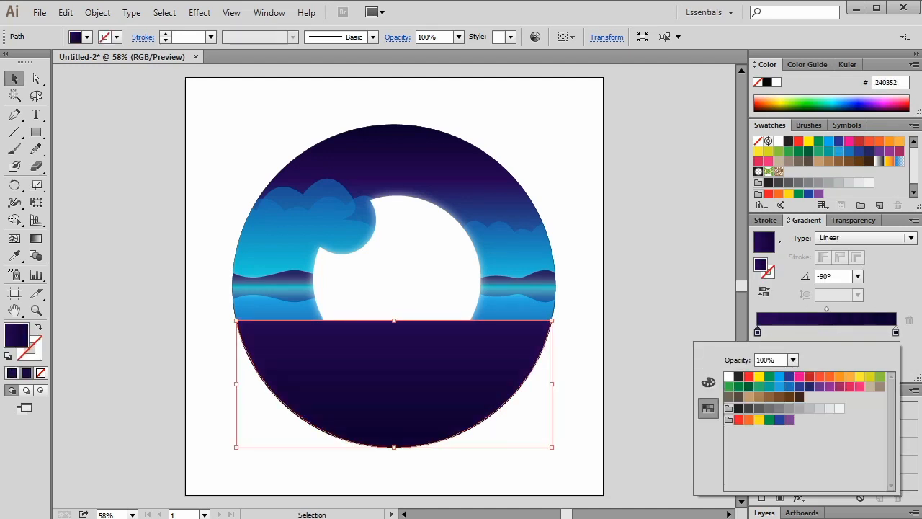
click(778, 376)
key(Escape)
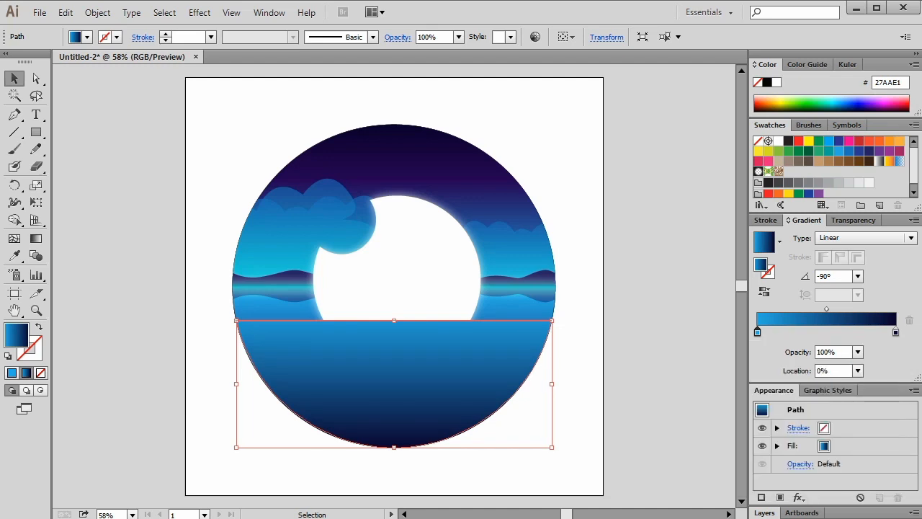
key(g)
drag(818, 308, 805, 309)
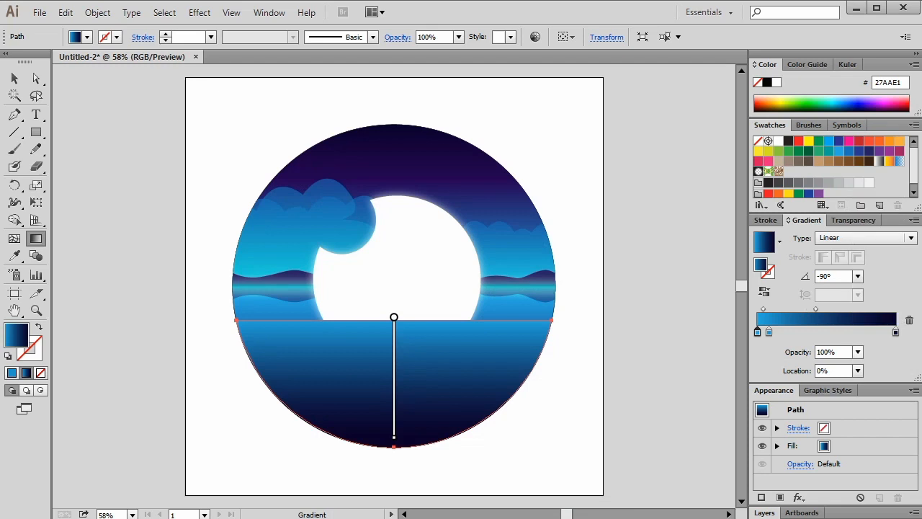
- Set the first gradient stop's opacity to 0% and move the neighbouring blue stop to 12.76%
click(857, 351)
click(876, 178)
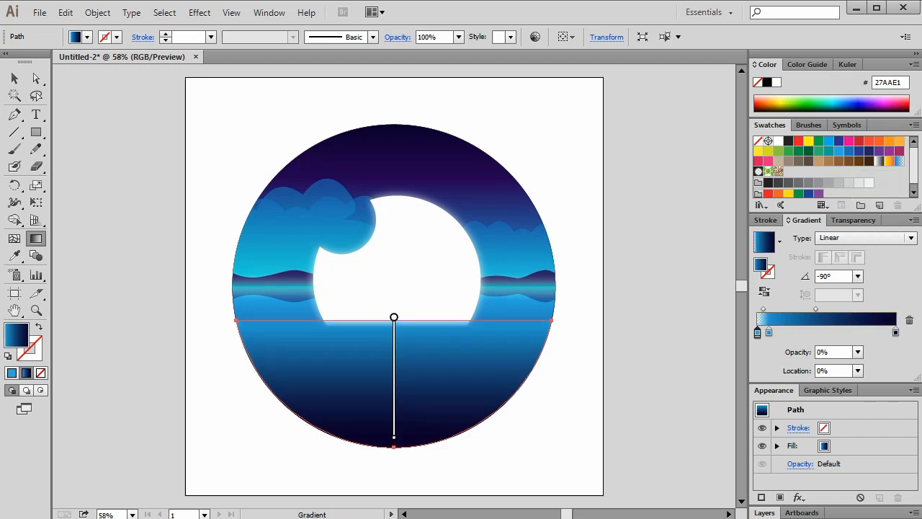
drag(772, 332, 774, 331)
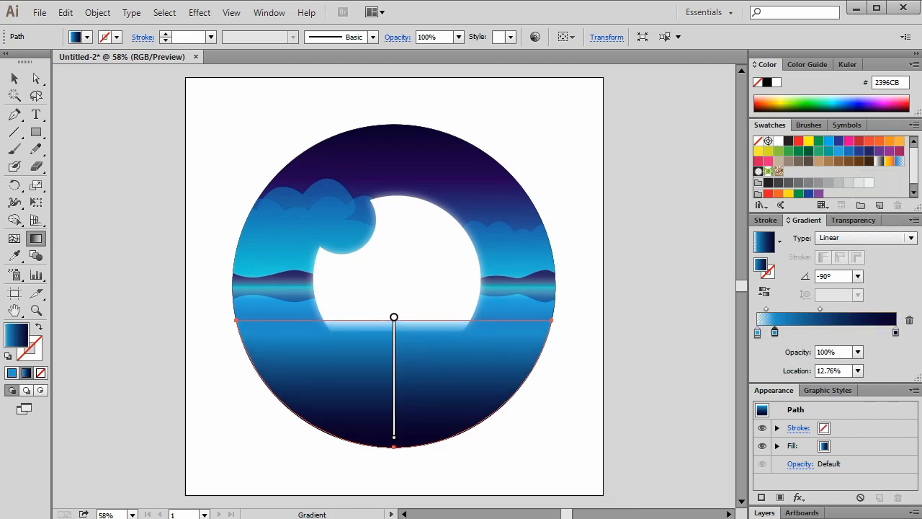
- Change the second gradient stop's color to 236FCB, place it at 13.78% and deselect the segment
double_click(776, 331)
click(708, 382)
drag(816, 410, 805, 410)
key(v)
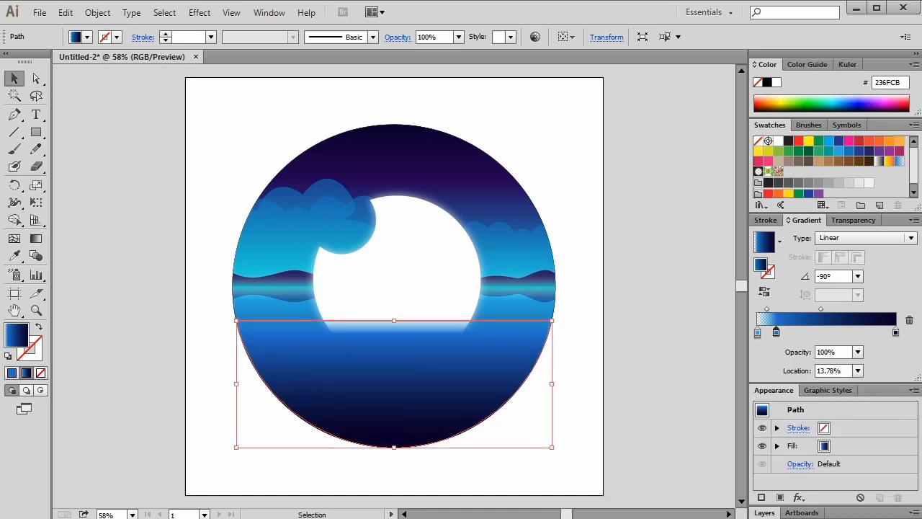
key(ctrl+shift+a)
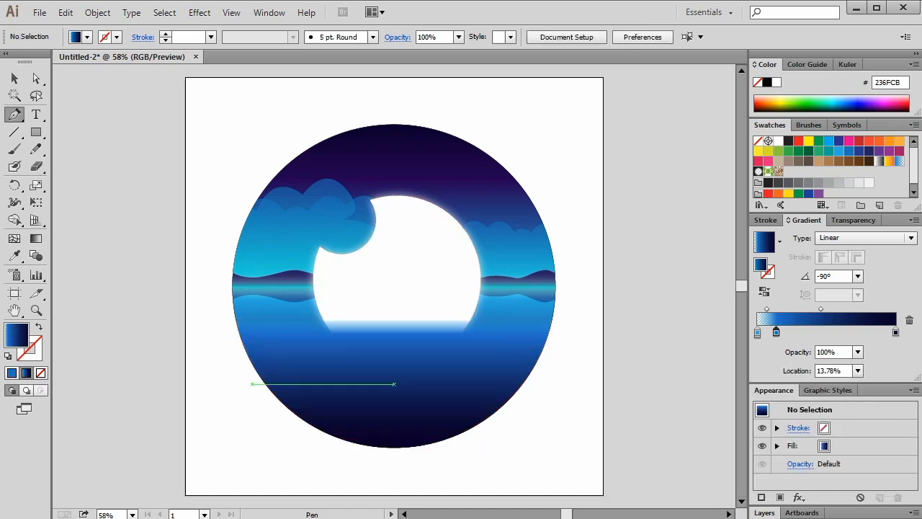
- Draw a foreground hill with the Pen tool, rising from the circle's lower-left edge to a central peak and sweeping down to the lower right
drag(410, 301, 500, 301)
drag(394, 376, 446, 393)
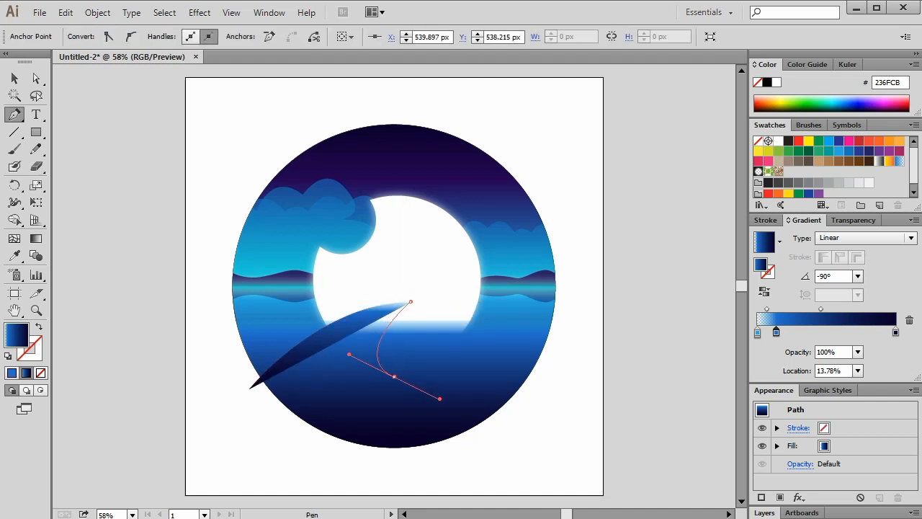
drag(523, 440, 529, 457)
click(344, 468)
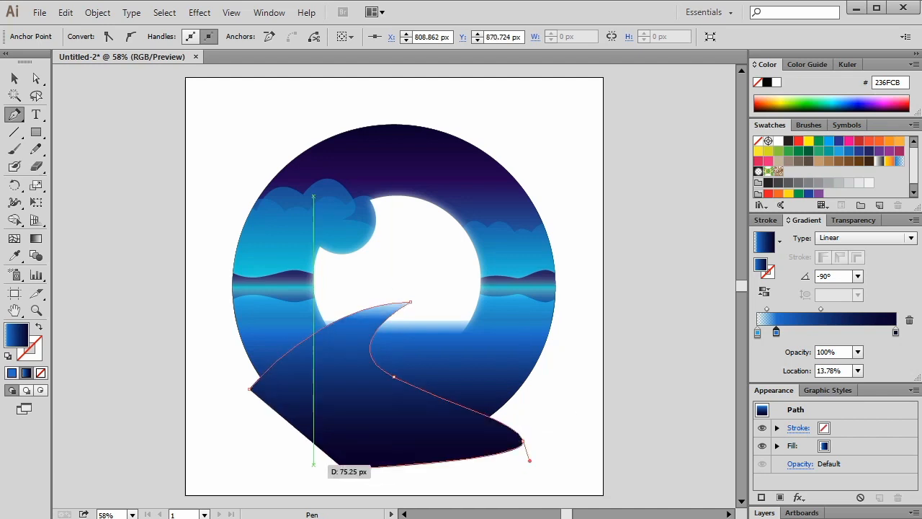
click(265, 446)
click(249, 389)
- Cut off the part of the foreground hill outside the circle with the Shape Builder
key(v)
shift+click(460, 368)
key(shift+m)
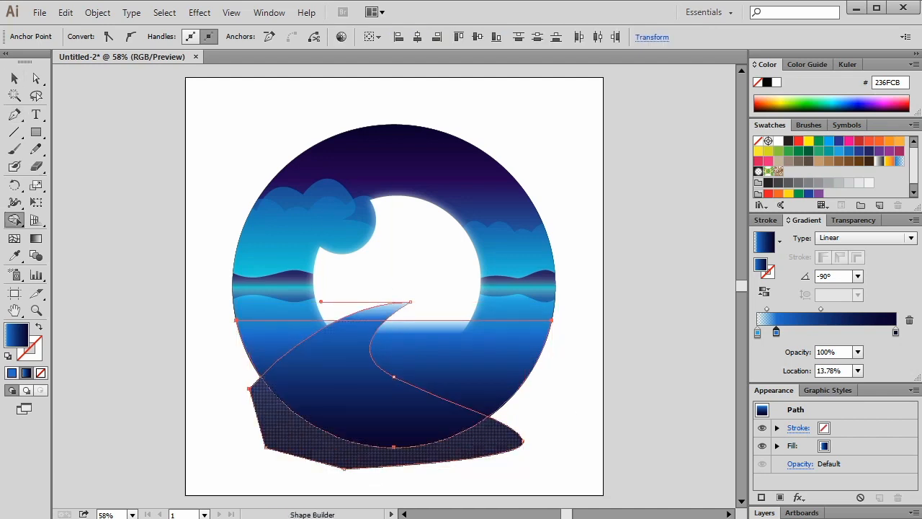
alt+click(303, 439)
key(v)
key(ctrl+shift+a)
- Draw a larger closed shape over the hill with the Pen tool, curving down from the hill's peak to the circle's right edge
key(p)
click(524, 408)
drag(411, 301, 486, 246)
click(392, 286)
click(194, 364)
click(225, 440)
click(392, 461)
click(489, 461)
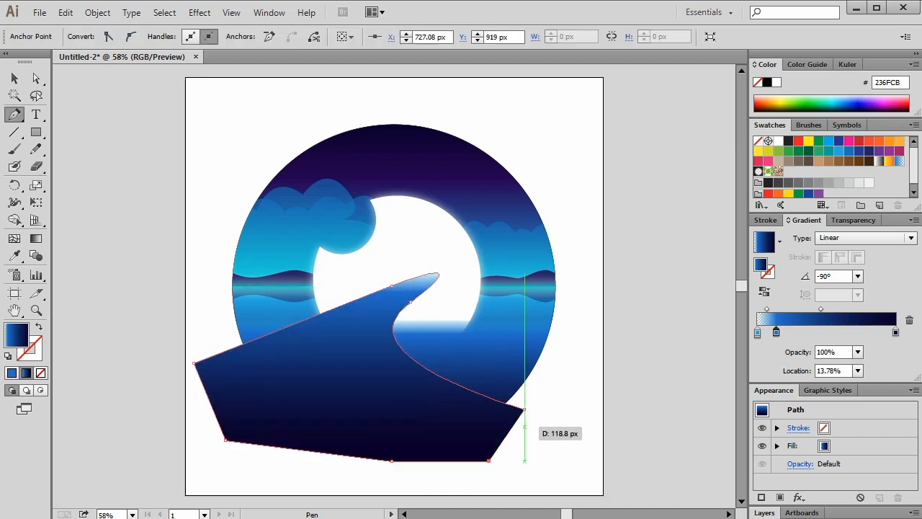
click(524, 409)
- Switch to outline view, move the larger shape's lower-right anchor onto the hill's right corner and add an anchor beside it
key(v)
key(ctrl+y)
key(ctrl+shift+a)
click(452, 381)
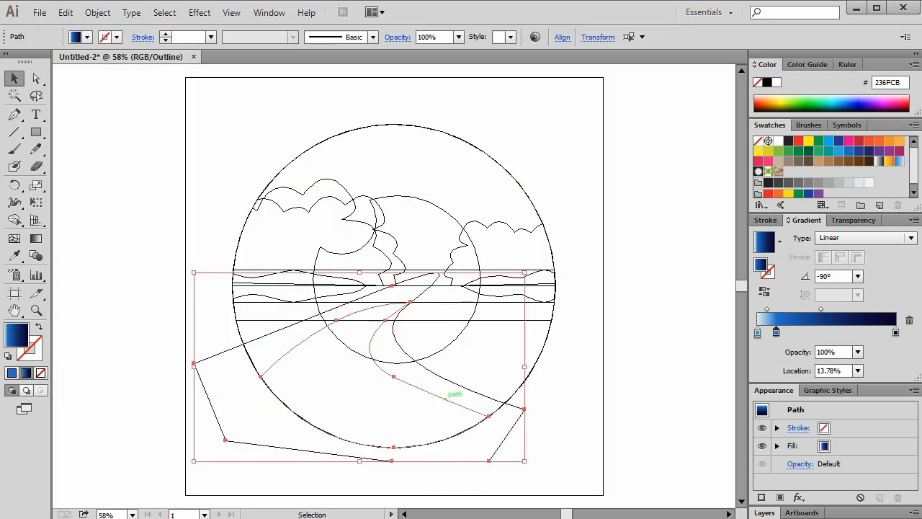
key(ctrl+shift+a)
key(a)
mouse_move(489, 461)
mouse_down()
mouse_move(503, 439)
mouse_move(489, 416)
mouse_up()
key(plus)
click(515, 424)
key(a)
- Cut off the larger shape's excess beyond the foreground hill with the Shape Builder
key(ctrl+shift+a)
click(393, 376)
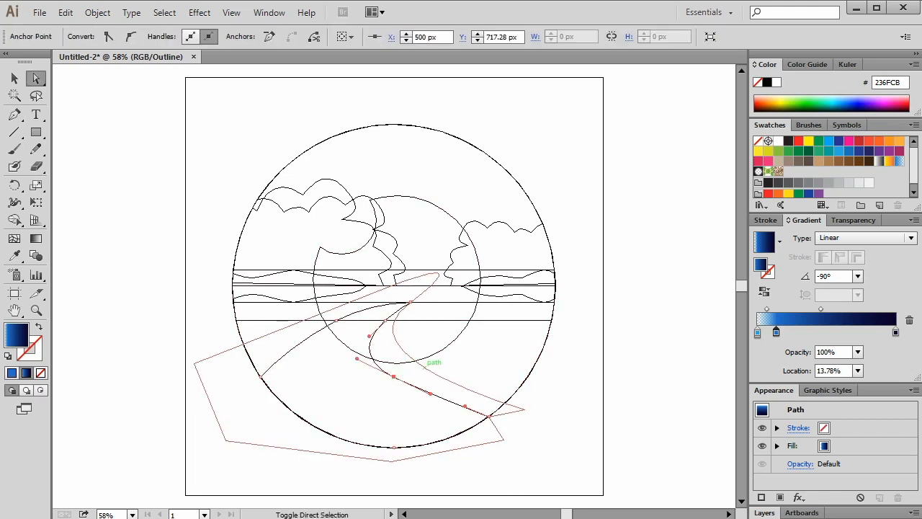
shift+click(424, 367)
key(shift+m)
alt+click(468, 437)
- Remove the larger shape's tip outside the circle's right edge with the Shape Builder and return to the preview display
key(v)
key(ctrl+shift+a)
click(533, 366)
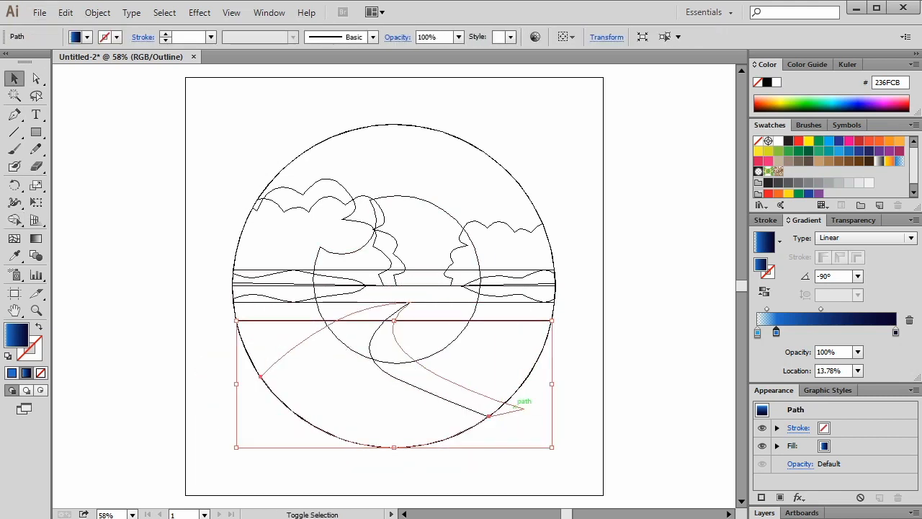
shift+click(514, 405)
key(shift+m)
key(ctrl+y)
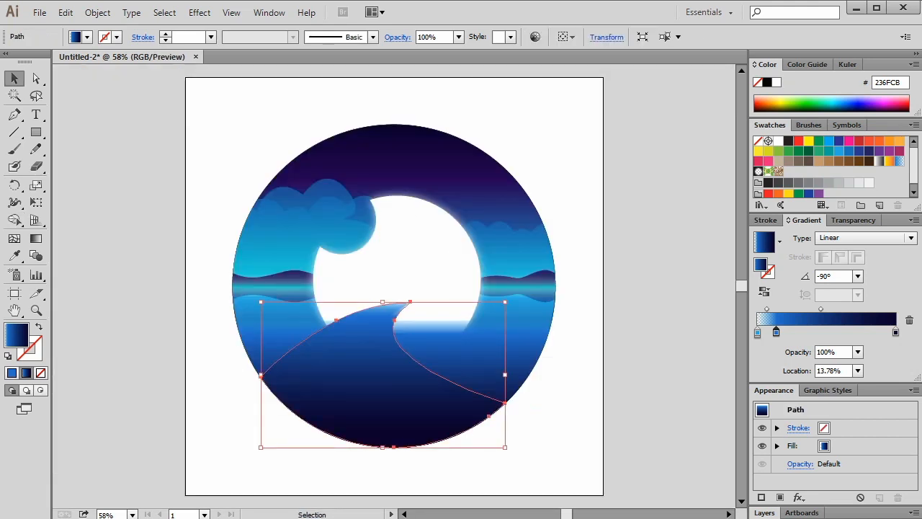
- Simplify the front hill's gradient to an opaque blend from blue 27AAE1 to navy 090029 and extend it downward
key(g)
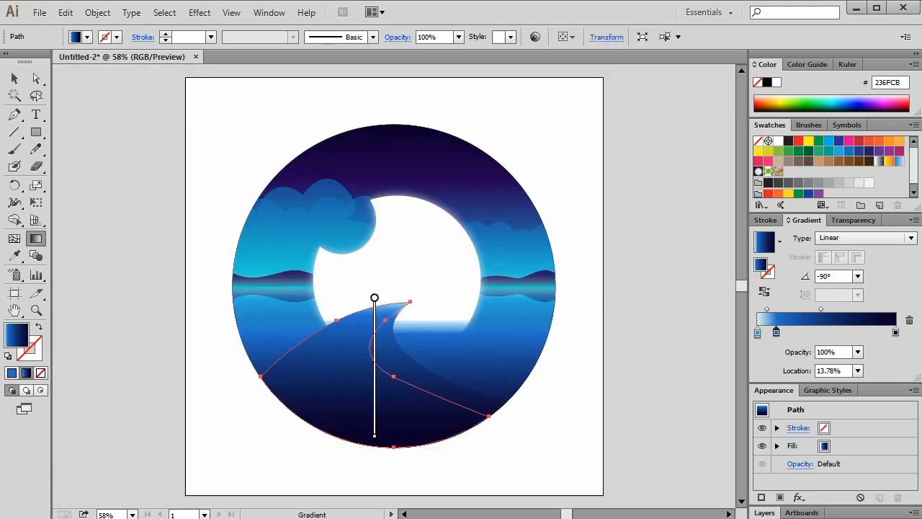
click(857, 370)
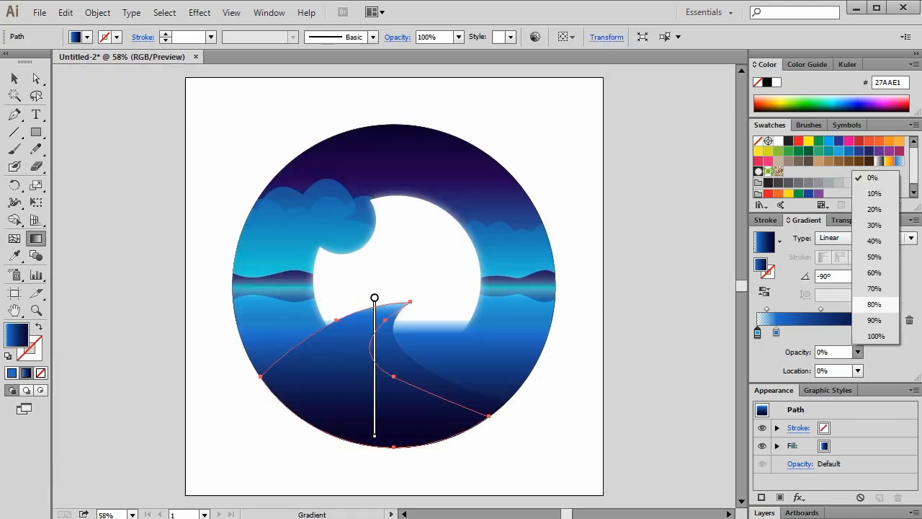
click(875, 178)
key(ctrl+z)
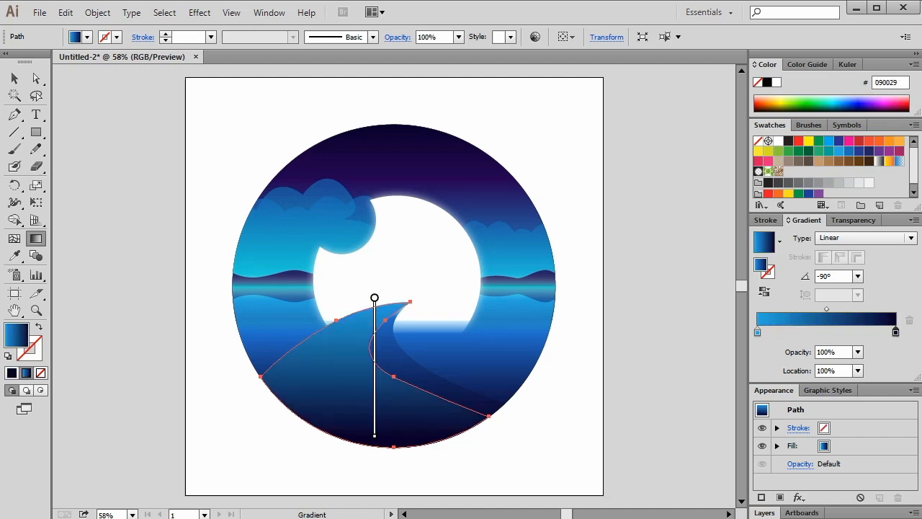
drag(361, 407, 360, 444)
- Copy the front hill's gradient onto the larger hill shape behind it with the Eyedropper
key(v)
click(403, 371)
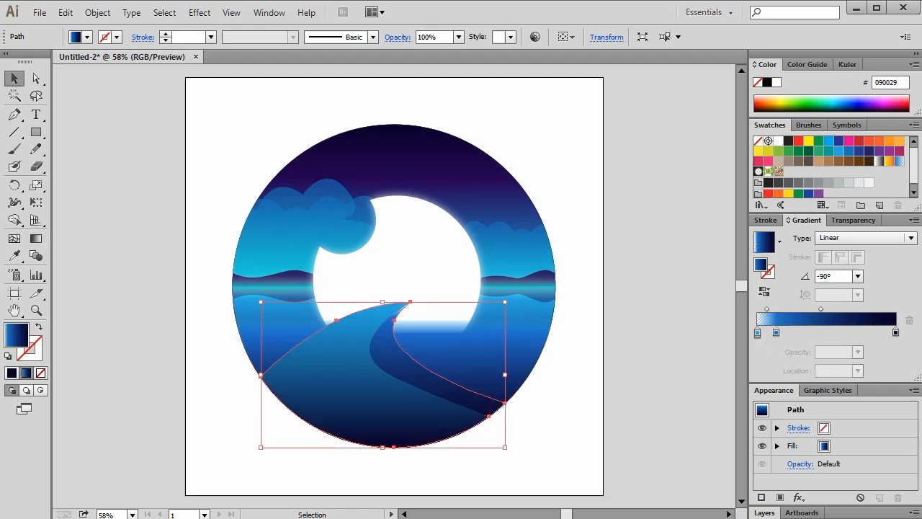
key(i)
click(360, 382)
key(v)
click(756, 332)
click(848, 150)
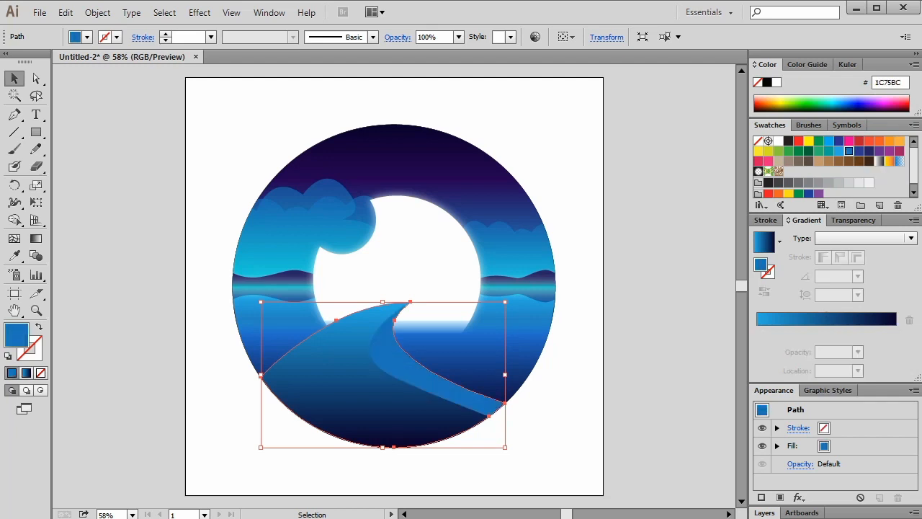
key(ctrl+z)
- Set the rear hill's starting gradient stop to blue 1C75BC and deselect the shape
double_click(757, 332)
click(708, 409)
click(810, 387)
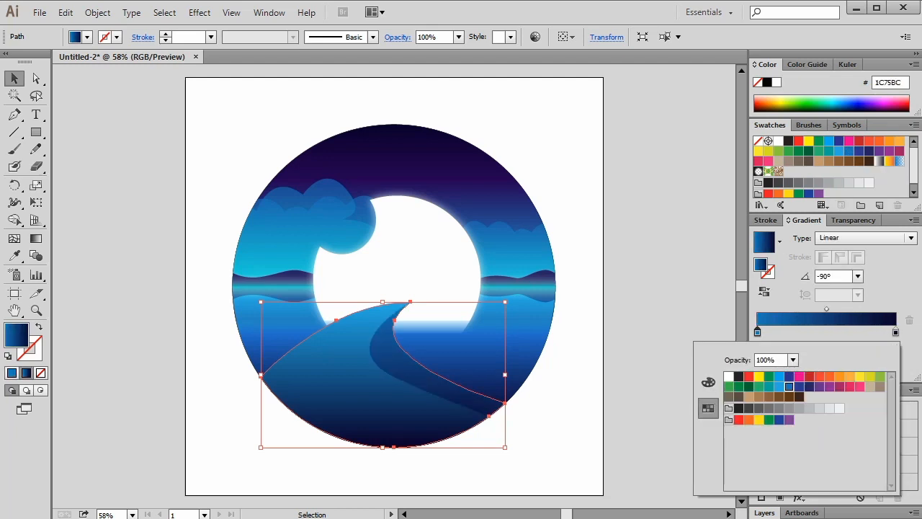
key(Return)
key(g)
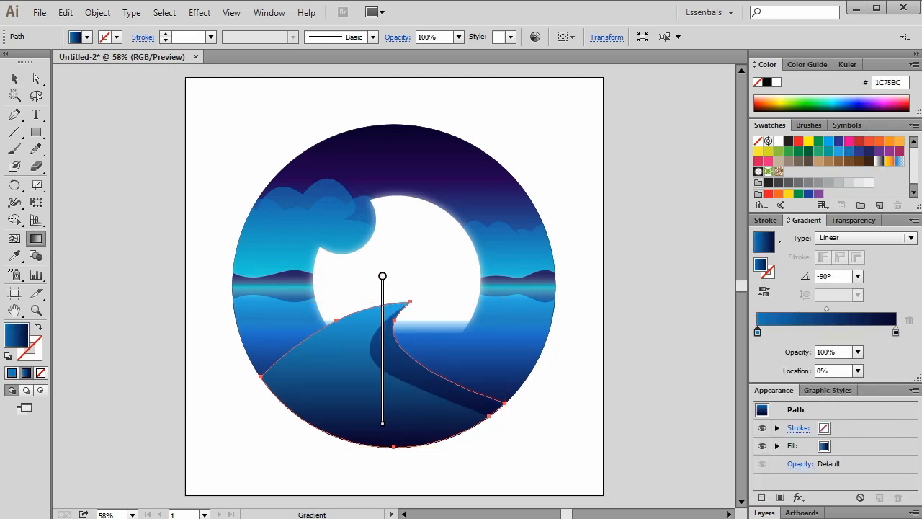
key(v)
key(ctrl+shift+a)
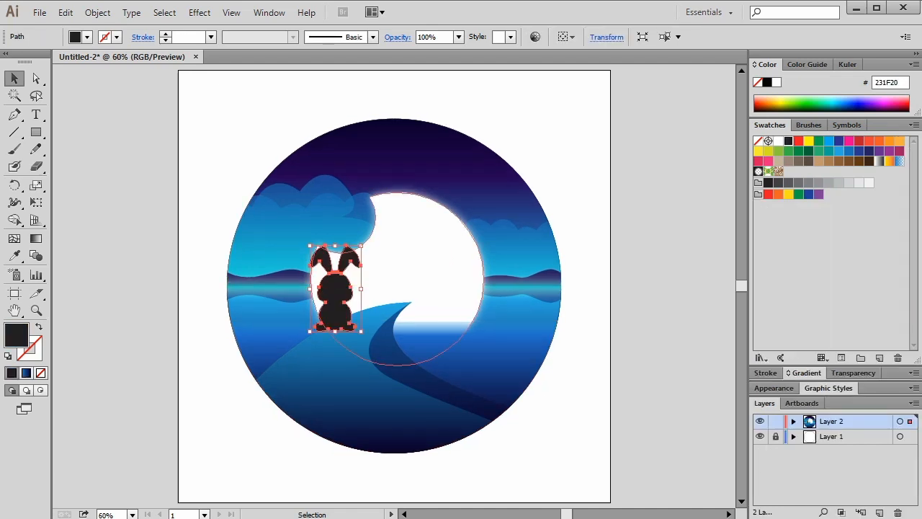
- Scale down the black rabbit silhouette and place it on the front hill just before its tip
drag(366, 243, 347, 270)
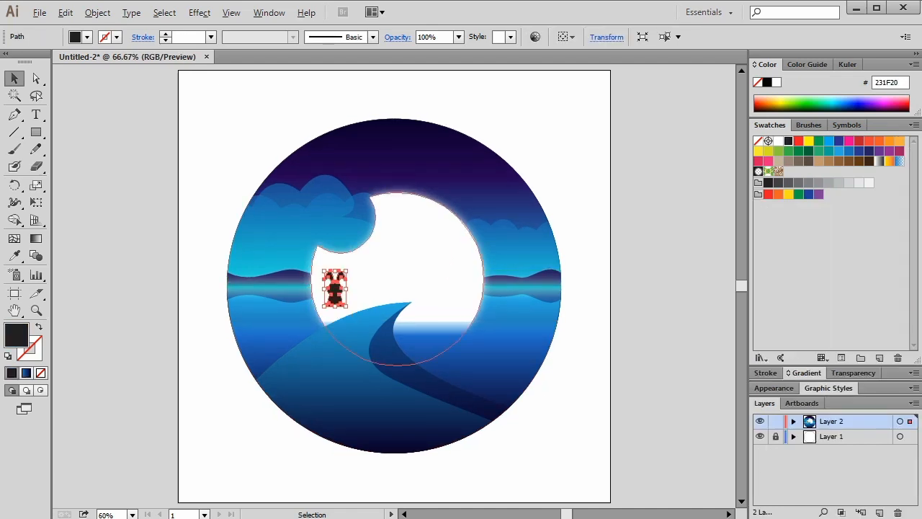
scroll(380, 303, up, 3)
drag(232, 251, 415, 248)
scroll(423, 258, up, 1)
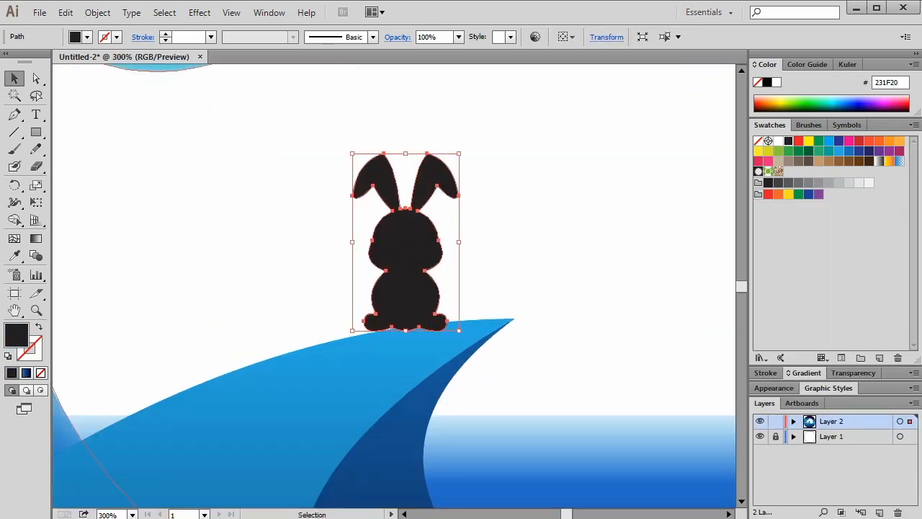
drag(405, 153, 406, 177)
drag(405, 242, 408, 266)
scroll(423, 331, up, 5)
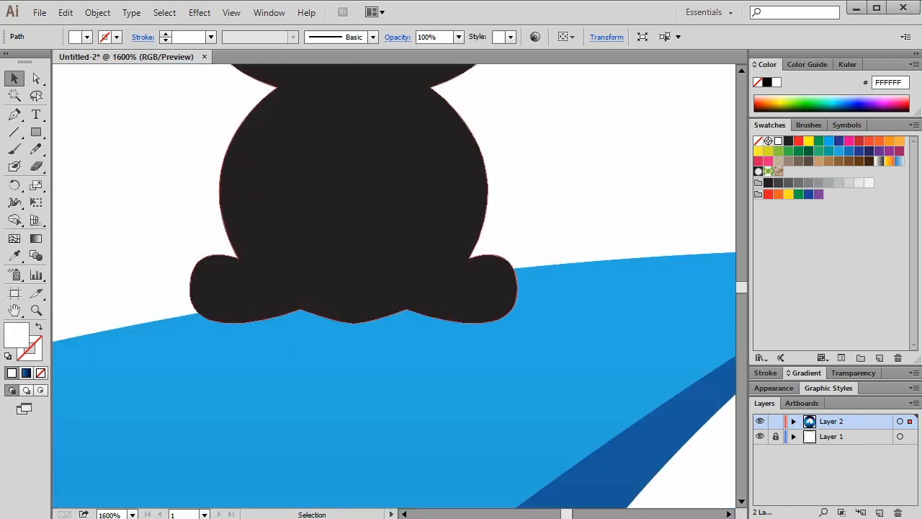
click(36, 132)
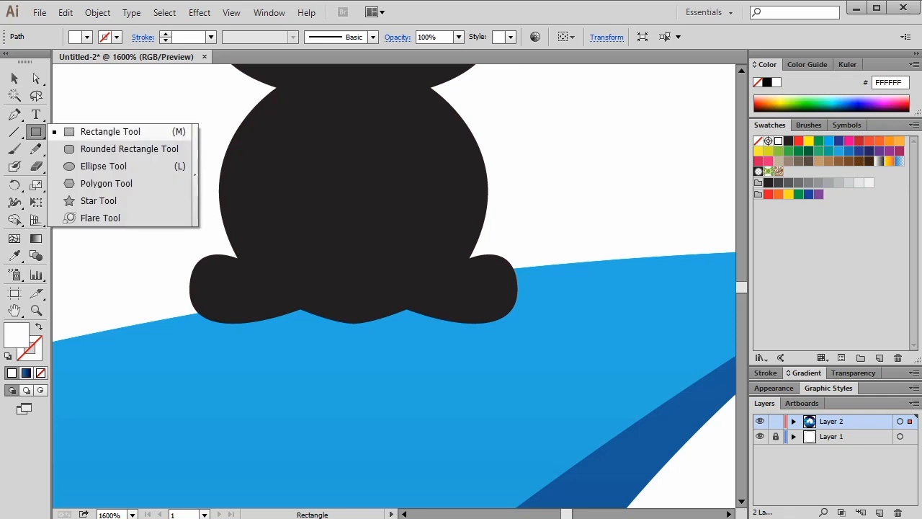
drag(36, 132, 124, 148)
drag(225, 320, 489, 330)
key(ctrl+z)
- Draw a flat ellipse across the rabbit's feet and fill it with the rabbit's dark colour 231F20
drag(36, 132, 102, 167)
drag(360, 311, 484, 343)
key(i)
click(461, 274)
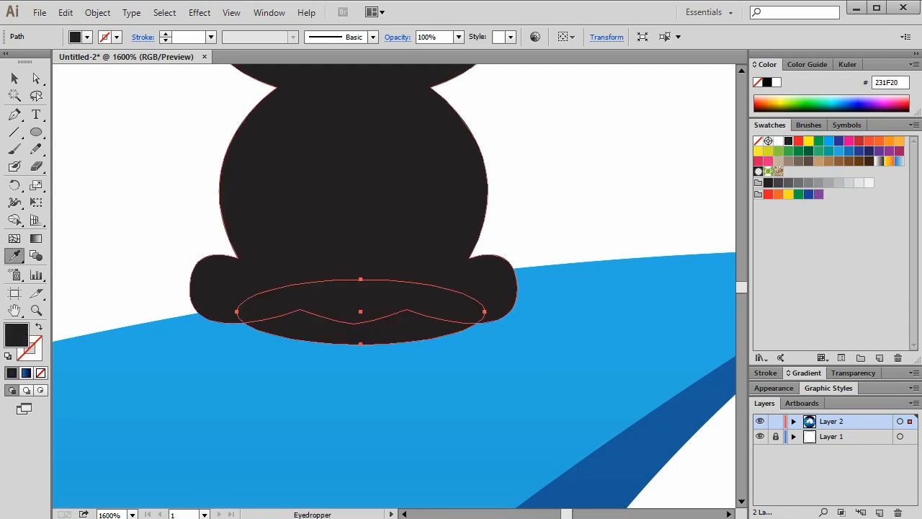
click(200, 12)
click(226, 163)
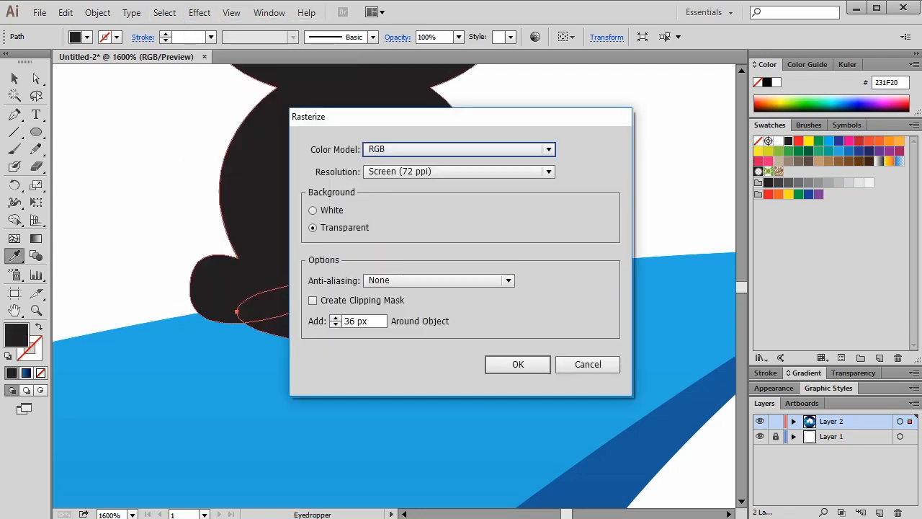
click(585, 362)
- Apply a Gaussian Blur with a 10-pixel radius to the ellipse as the rabbit's soft shadow
click(199, 13)
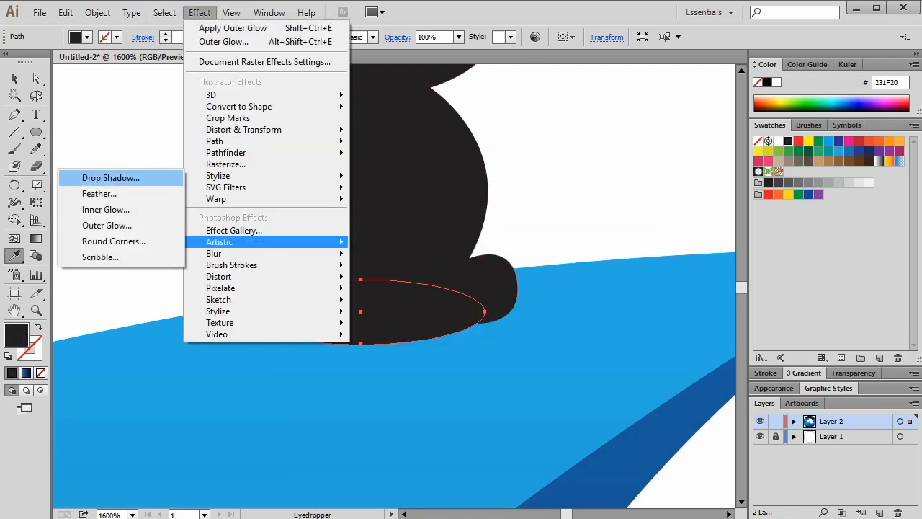
mouse_move(214, 252)
click(123, 258)
click(372, 282)
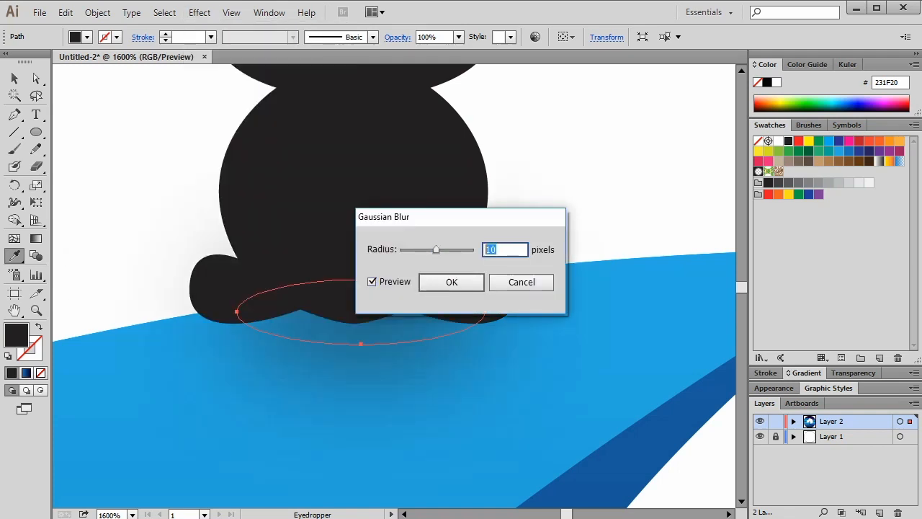
key(Return)
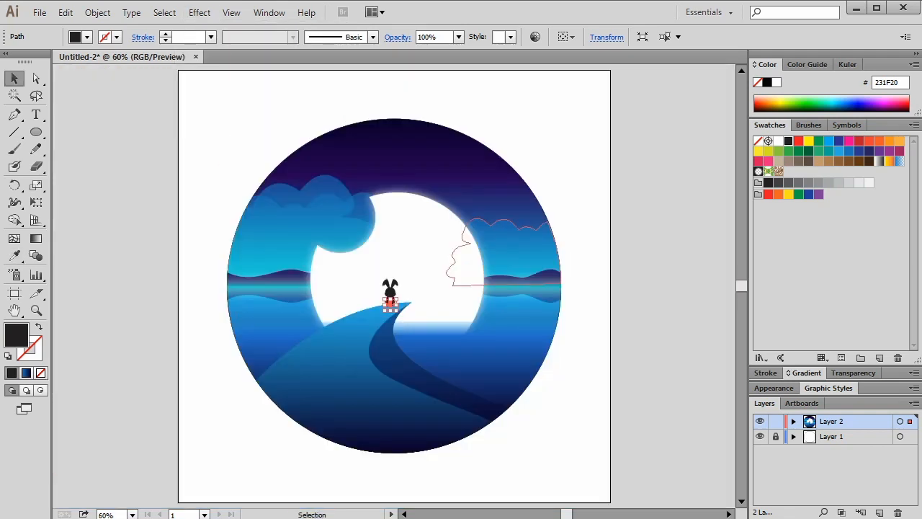